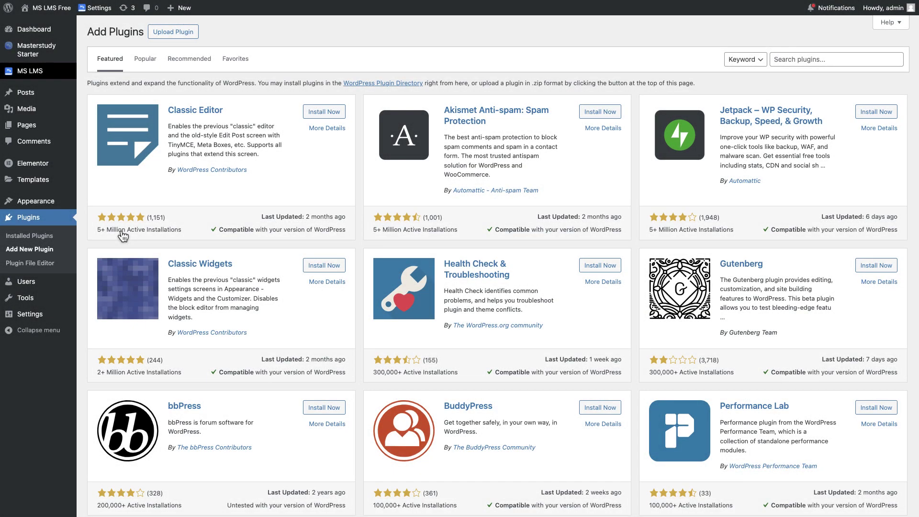
Step: Search the plugin directory for 'paid memberships pro', then install and activate Paid Memberships Pro
click(828, 60)
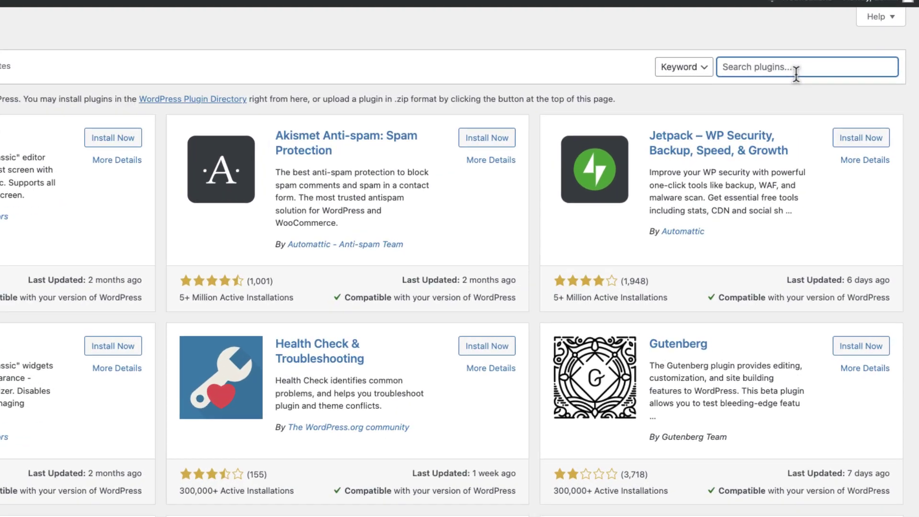
text(paid memberships pro)
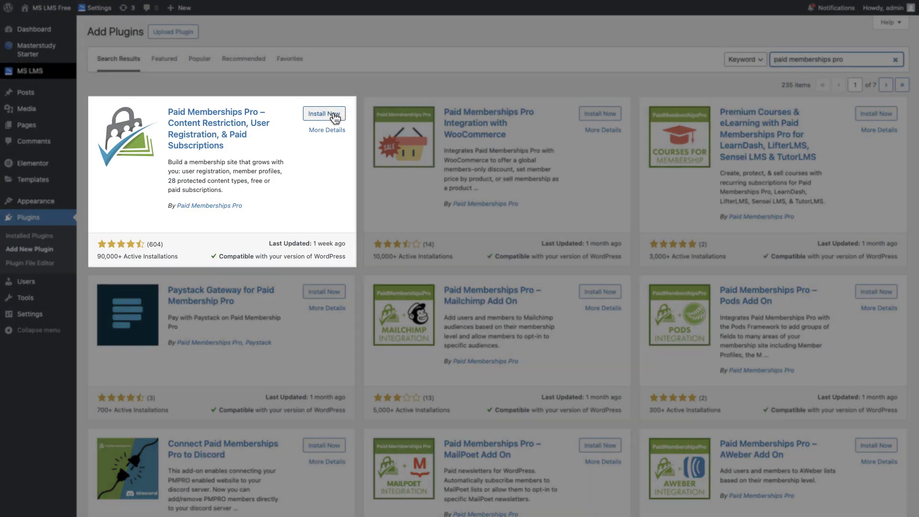
click(334, 115)
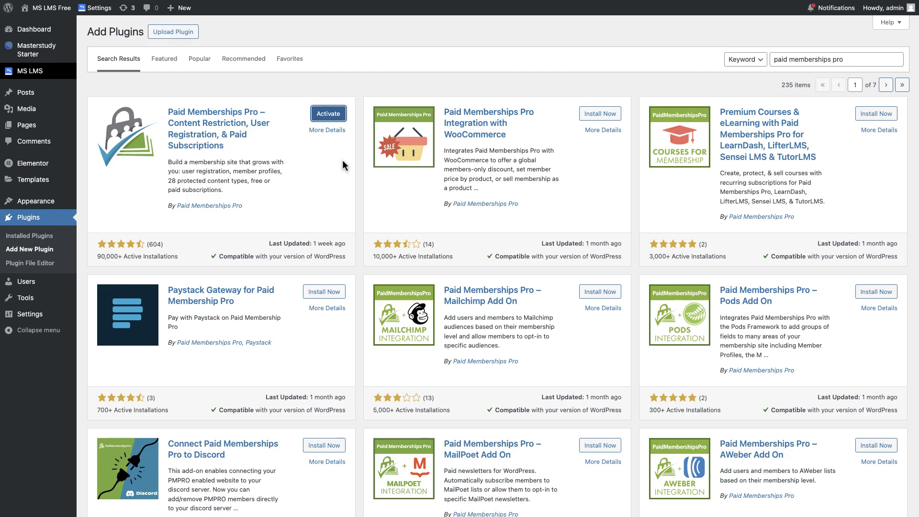
click(332, 112)
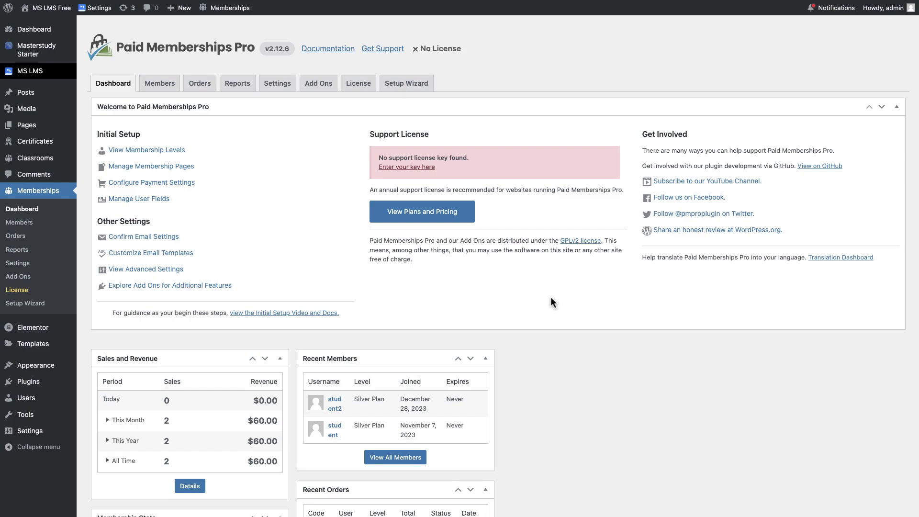
Step: Generate the membership pages automatically from the Pages settings
click(280, 87)
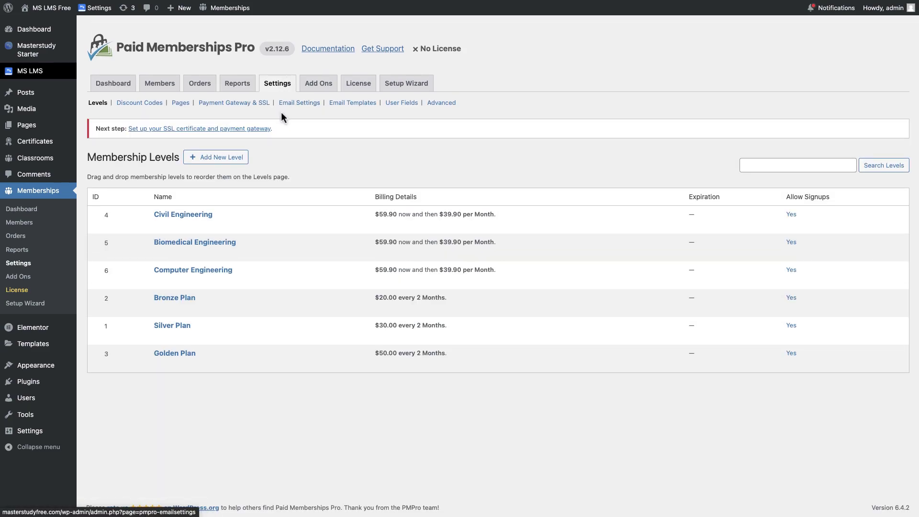
click(182, 103)
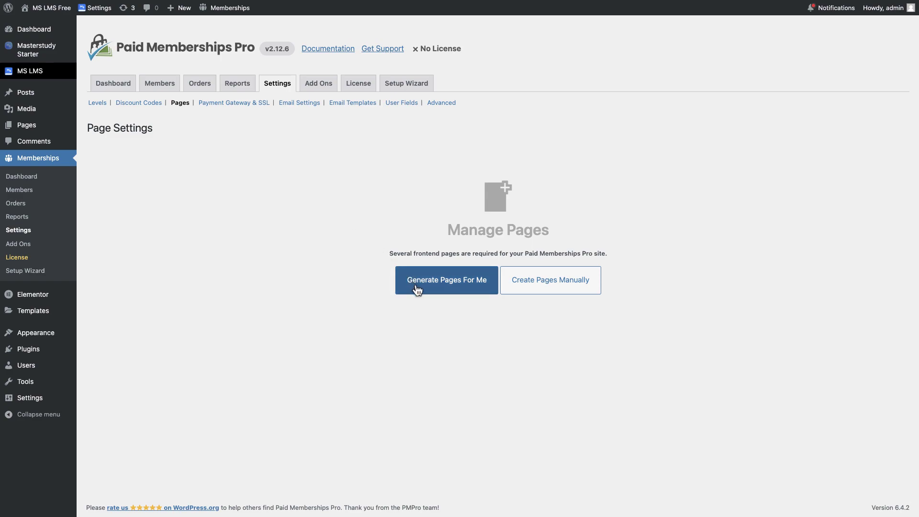
click(420, 290)
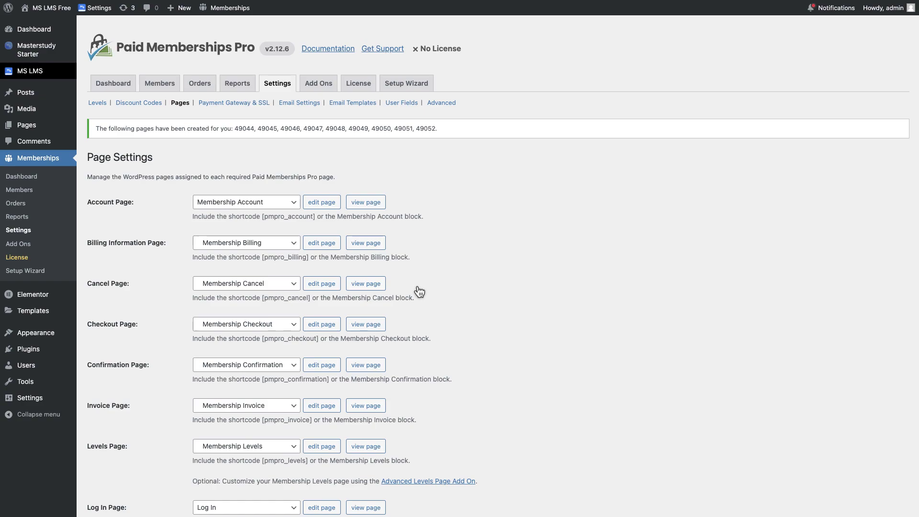
Step: Set Log In and Member Profile Edit to '-- Use WordPress Default --' and save the settings
scroll(447, 292, down, 3)
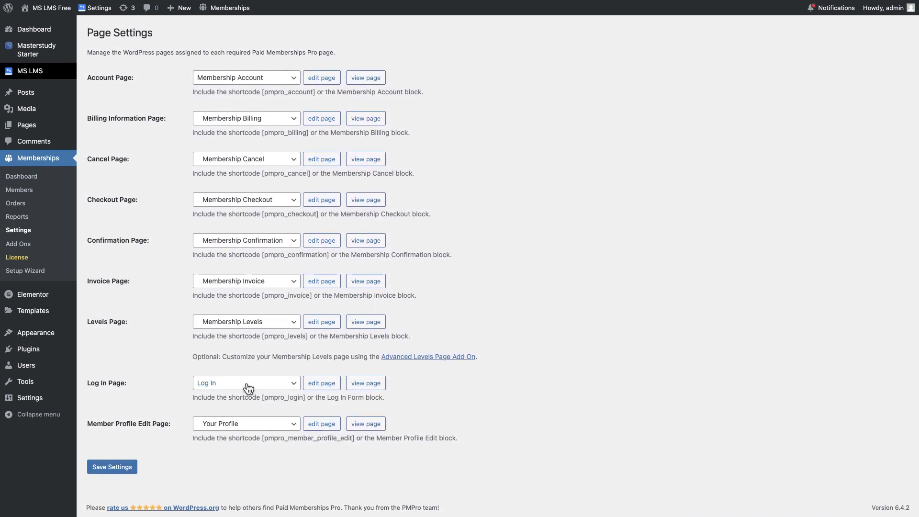
click(248, 387)
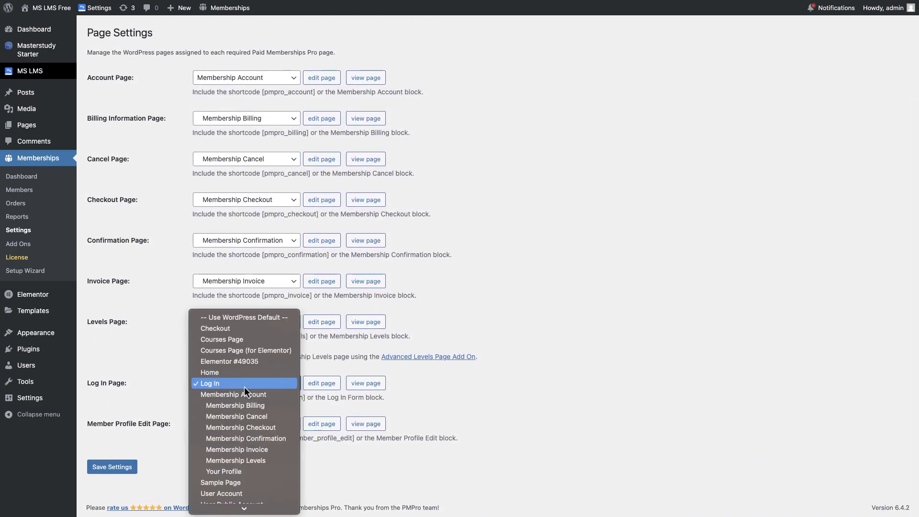
click(285, 320)
click(269, 424)
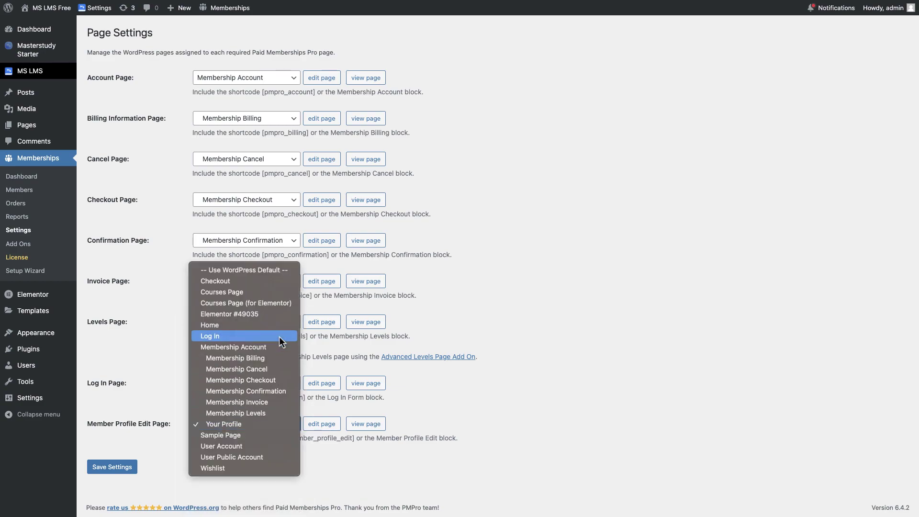
click(286, 271)
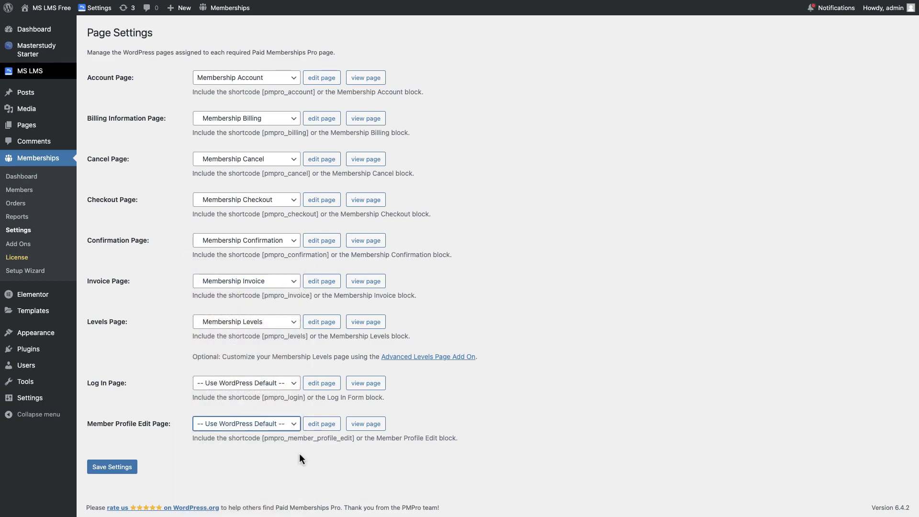
click(128, 470)
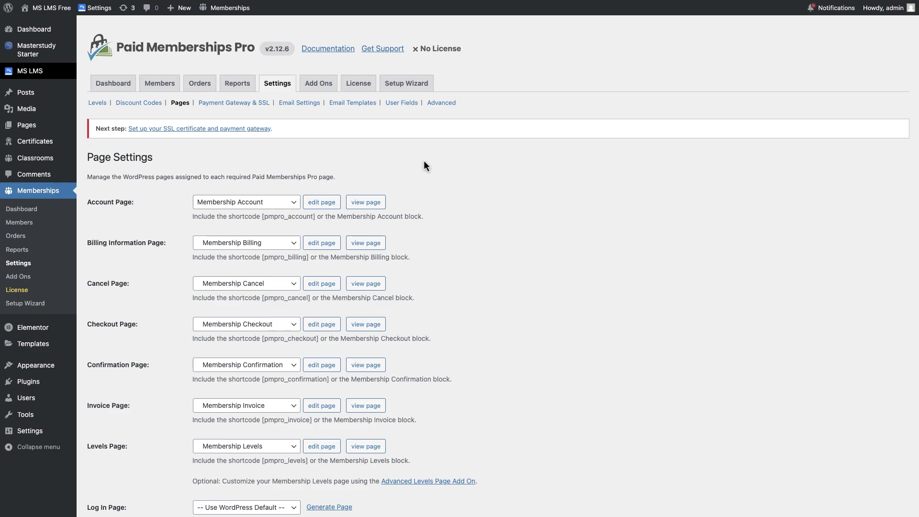
click(101, 104)
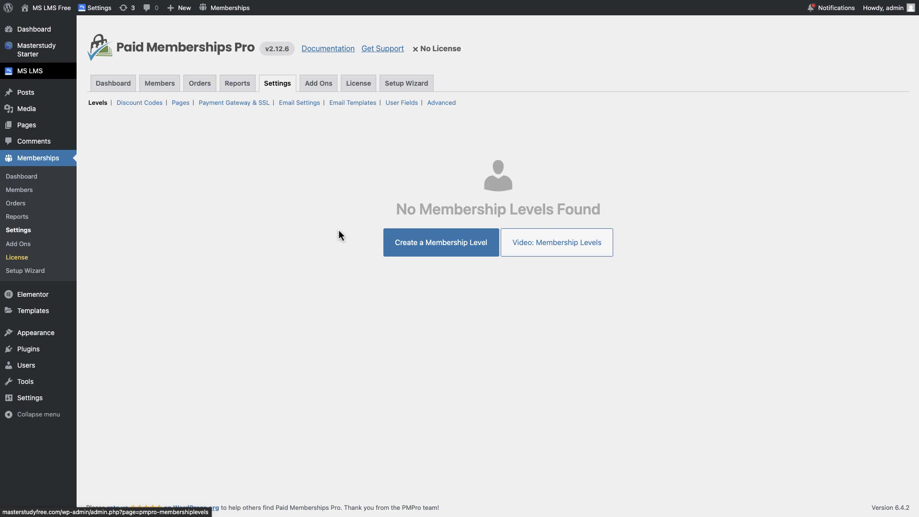
Step: Start a new membership level to bring up the level-type chooser
click(438, 253)
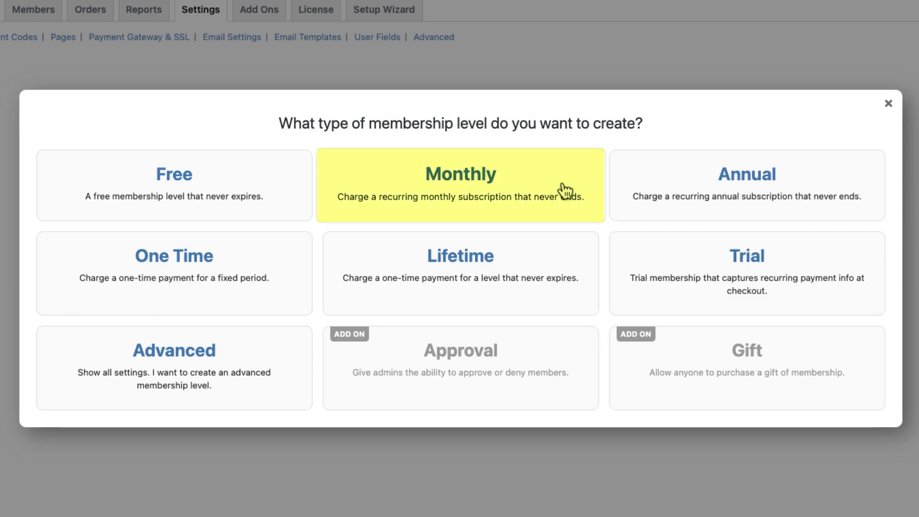
Step: Choose the Monthly type, name it 'Silver Plan', and write the description with 'moderate opportunity' in bold
click(565, 190)
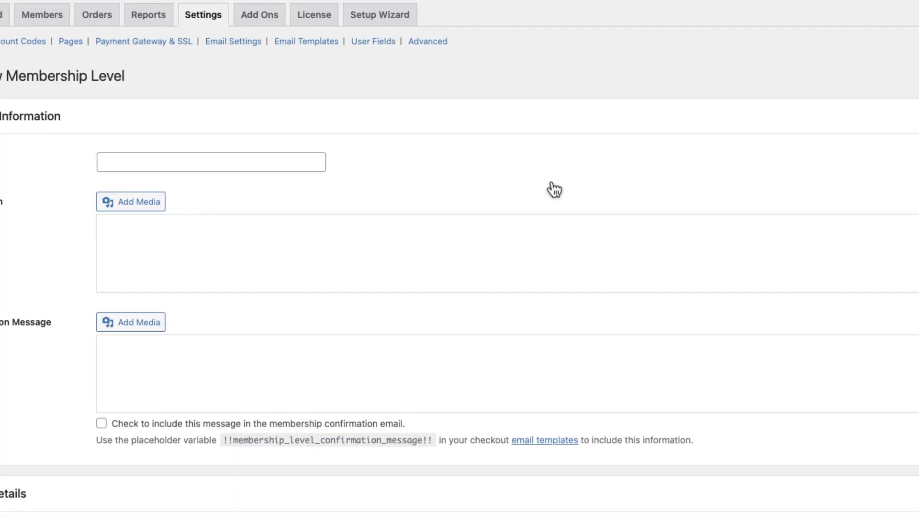
click(300, 160)
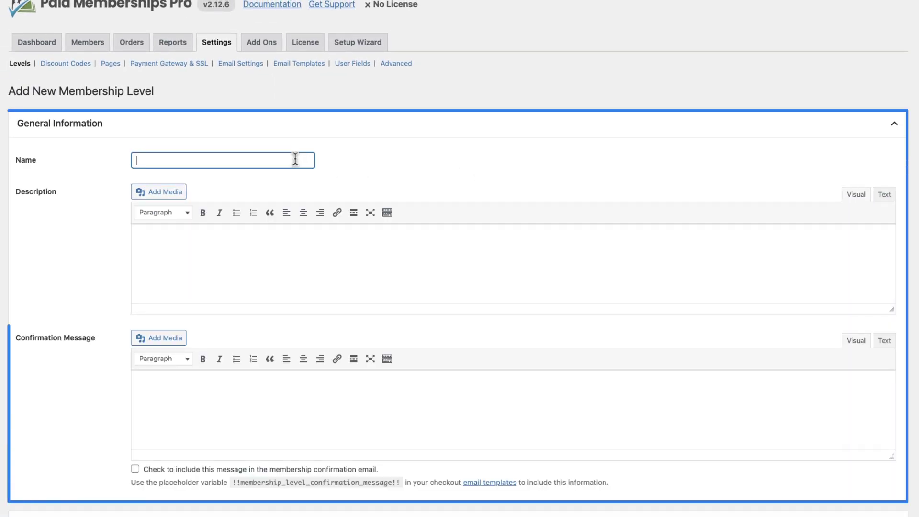
text(Sil)
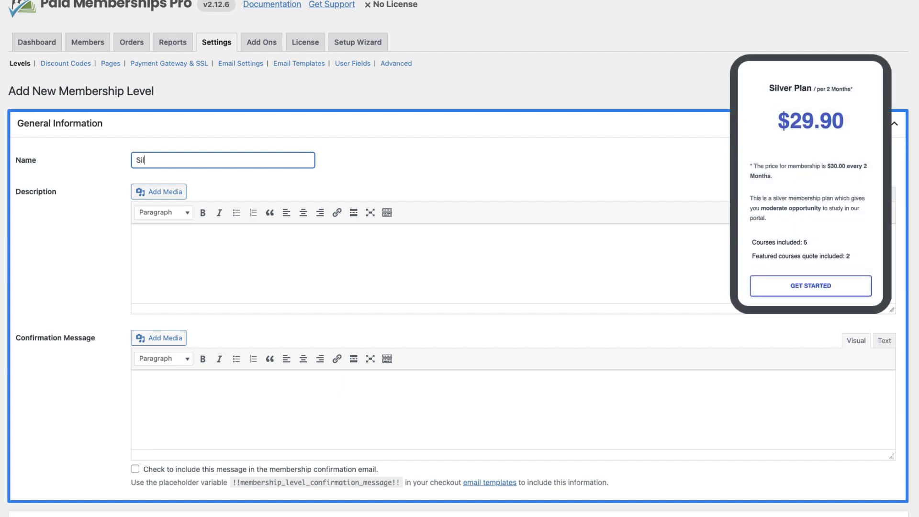
text(ver Plan)
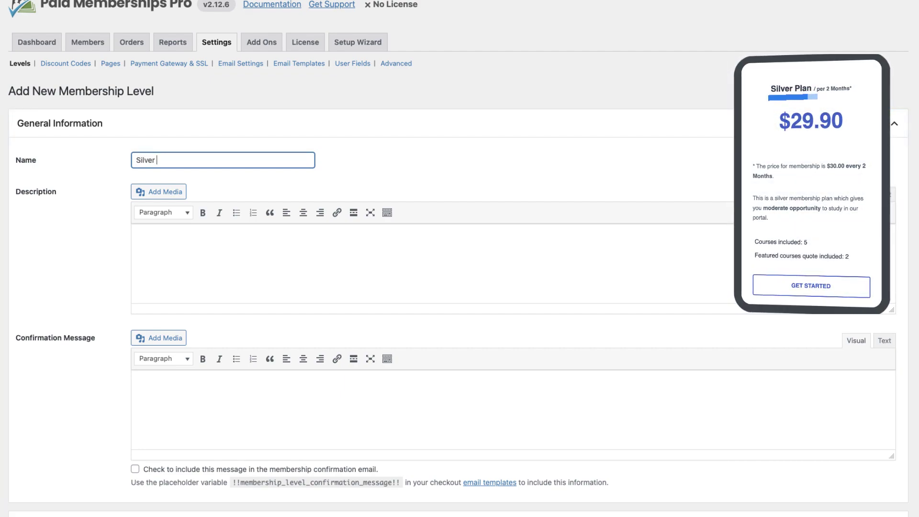
click(144, 237)
text(This is a silver membership)
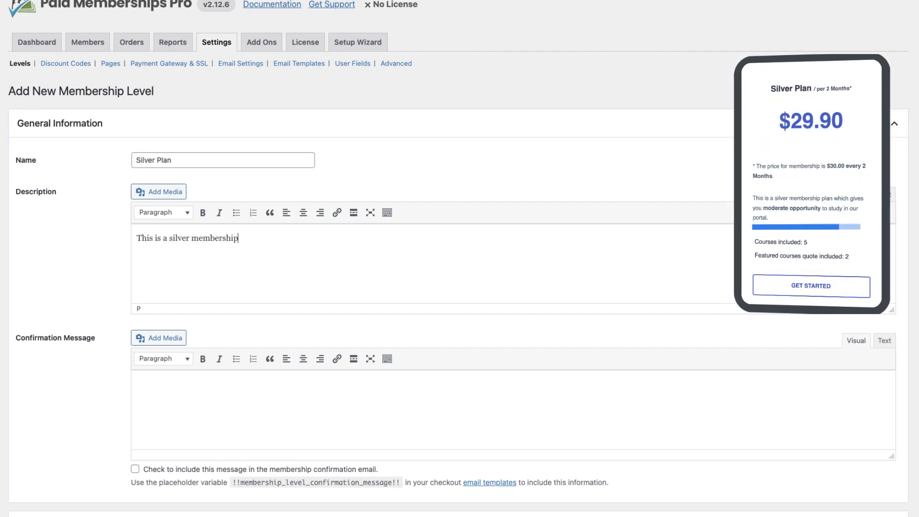
text( plan which gives you moderate opportunity to study in our portal.)
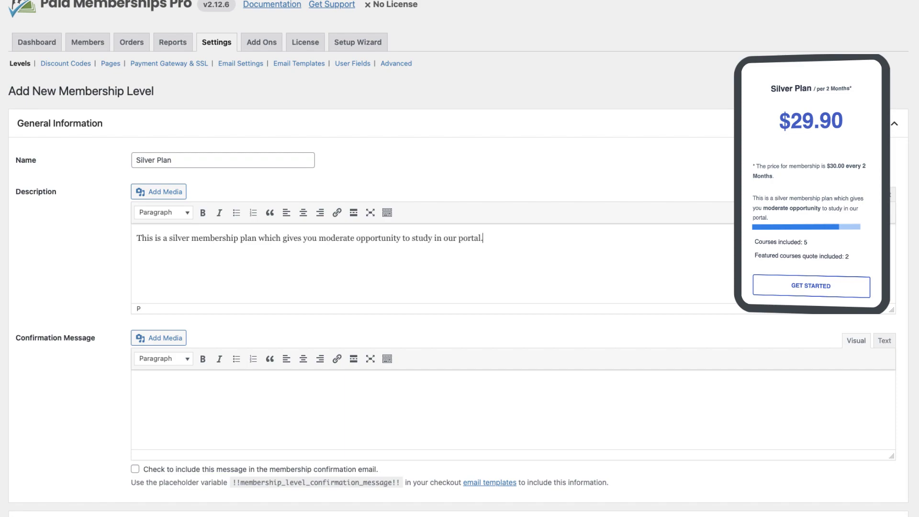
drag(319, 238, 401, 239)
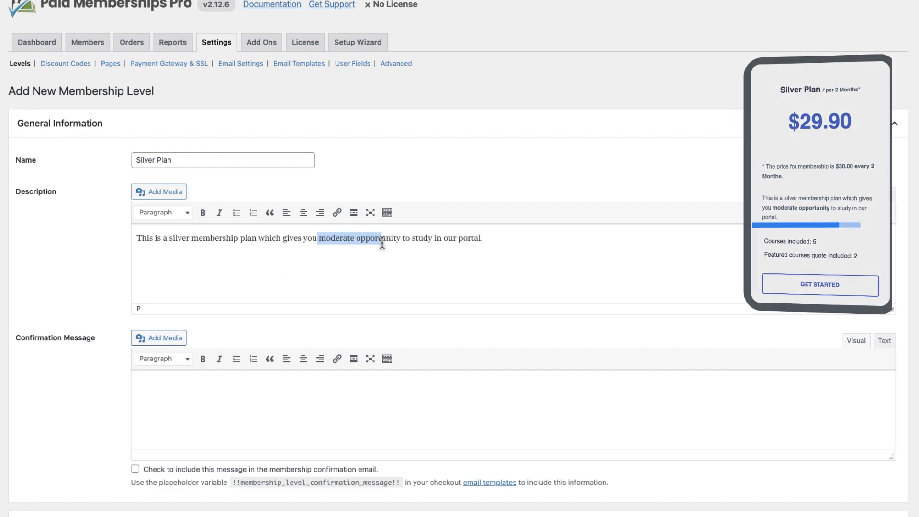
key(ctrl+b)
Step: Enter the confirmation message 'Congratulations! You have succesfully purchased the Silver Plan!' with 'Silver Plan' bolded
scroll(382, 272, down, 2)
click(373, 357)
text(Congratulatio)
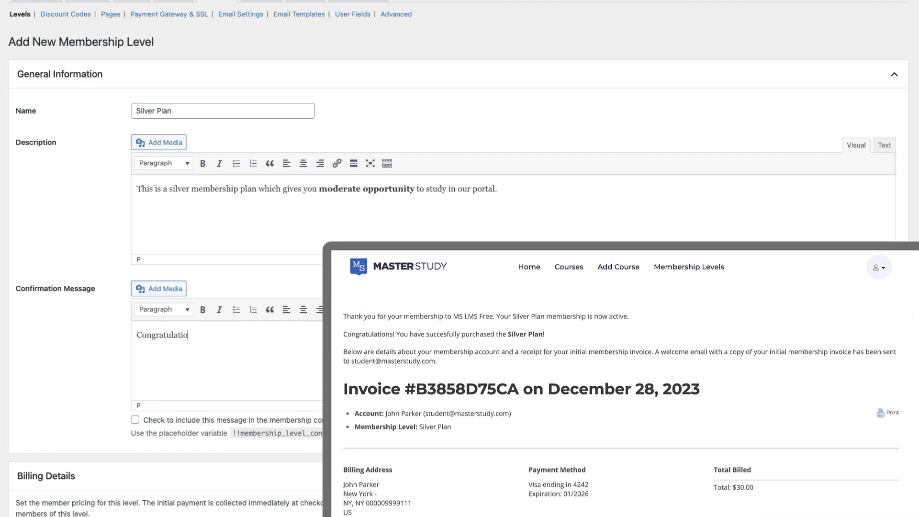
text(ns! You have succesfully purchased t)
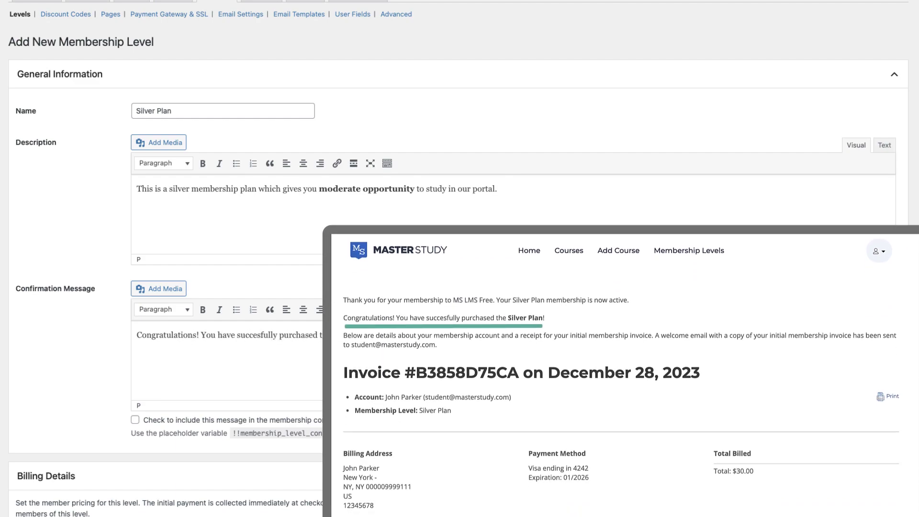
text(he Silver Plan!)
drag(334, 335, 381, 335)
key(ctrl+b)
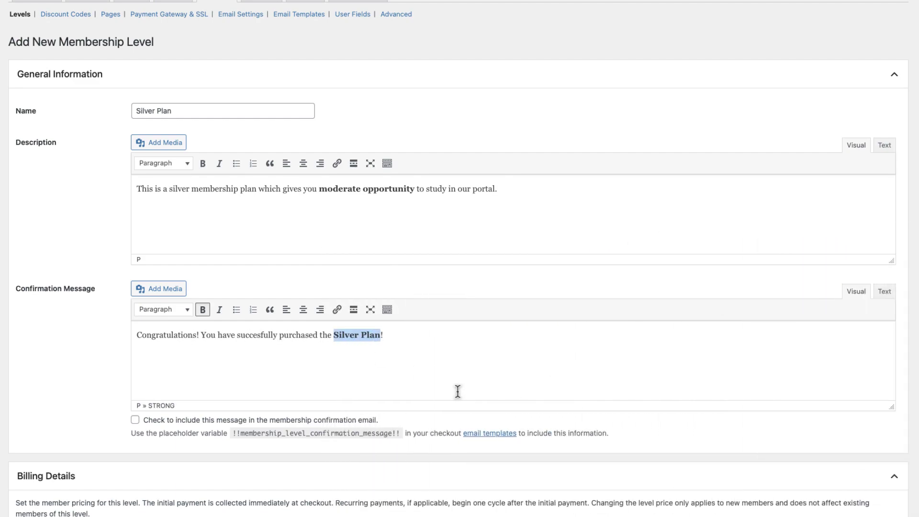
click(457, 391)
scroll(457, 393, down, 5)
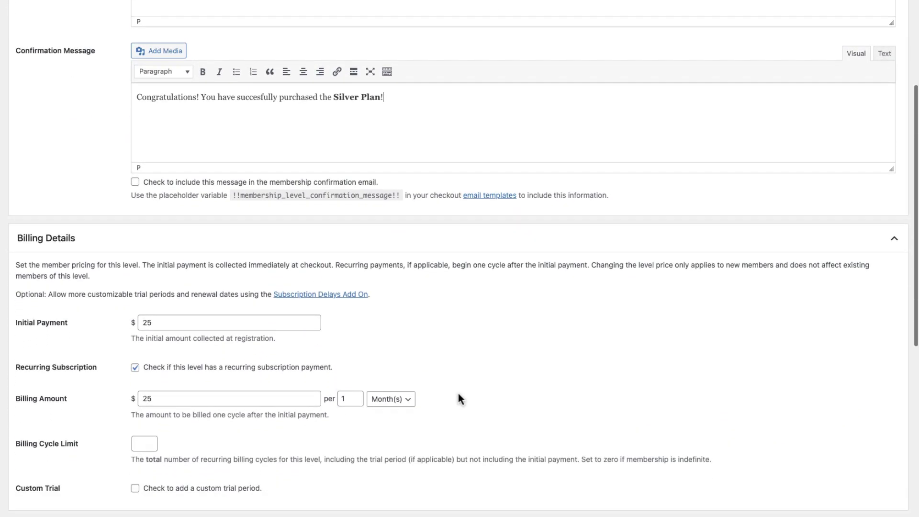
Step: Set the initial payment to 0 and make the level a recurring subscription
scroll(458, 395, down, 3)
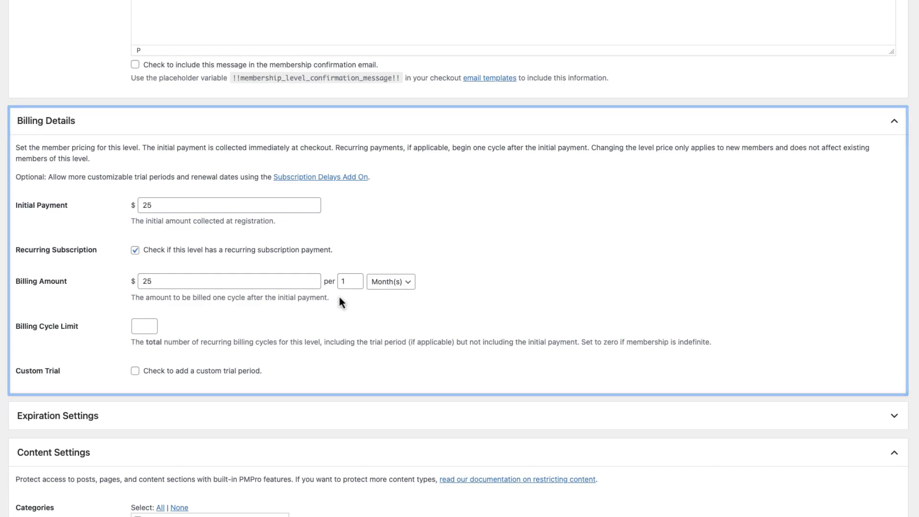
click(239, 212)
key(BackSpace)
key(BackSpace)
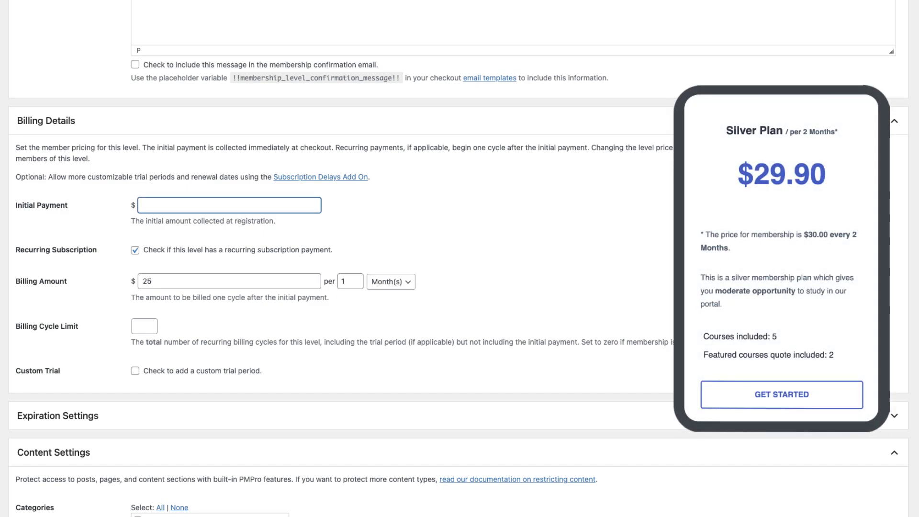
text(0)
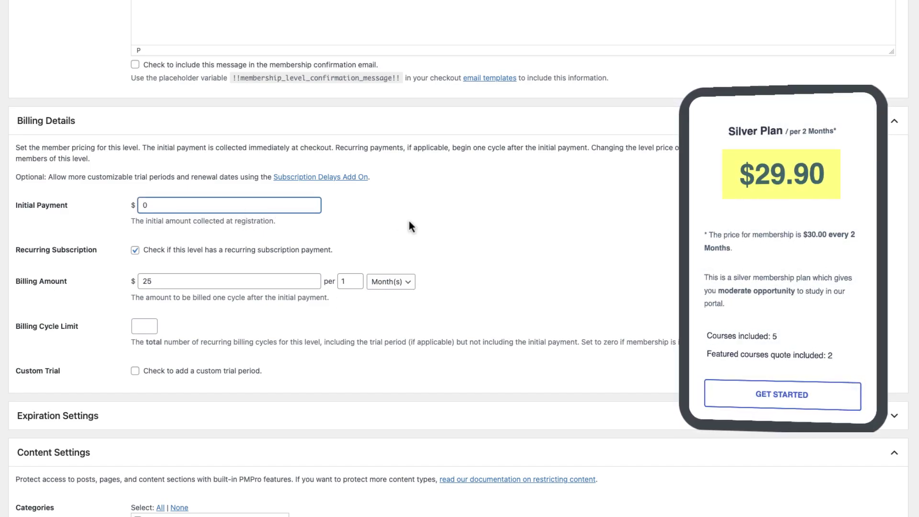
click(408, 219)
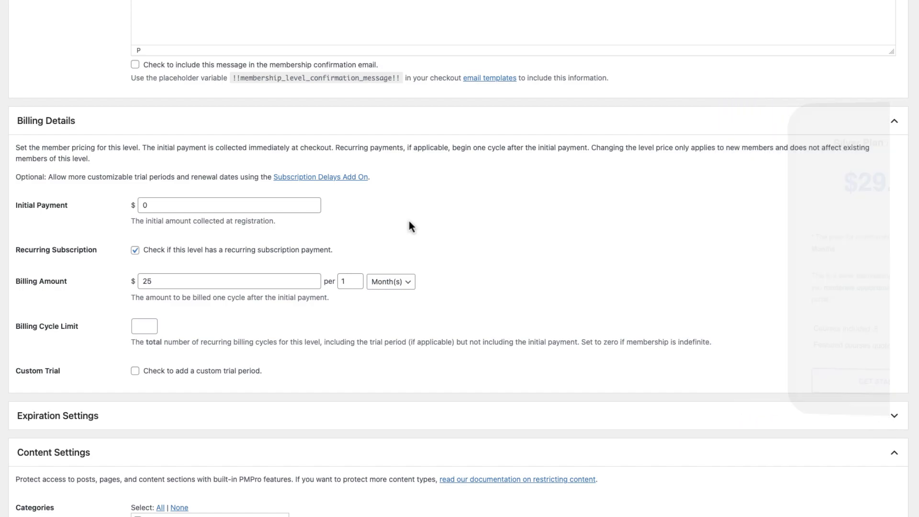
click(329, 250)
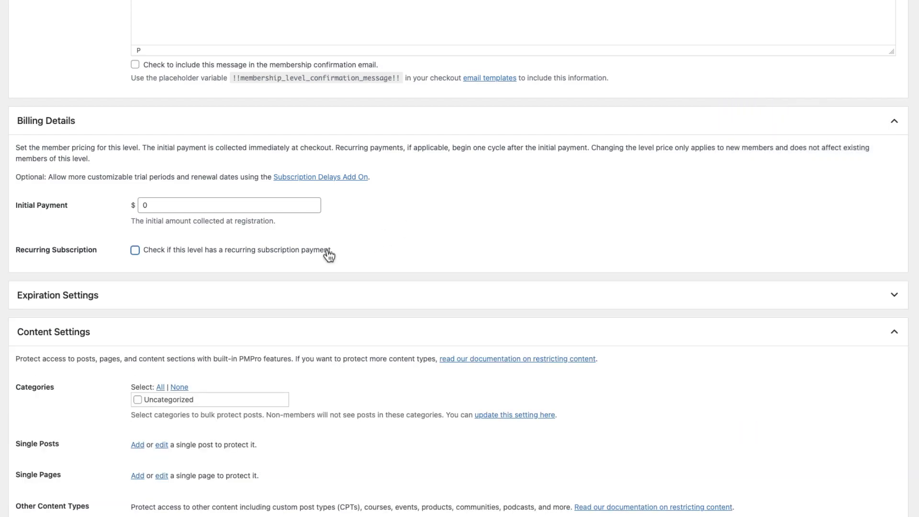
click(329, 254)
Step: Set recurring billing to $30 every 2 month(s), entering 10 in the billing cycle limit
click(282, 278)
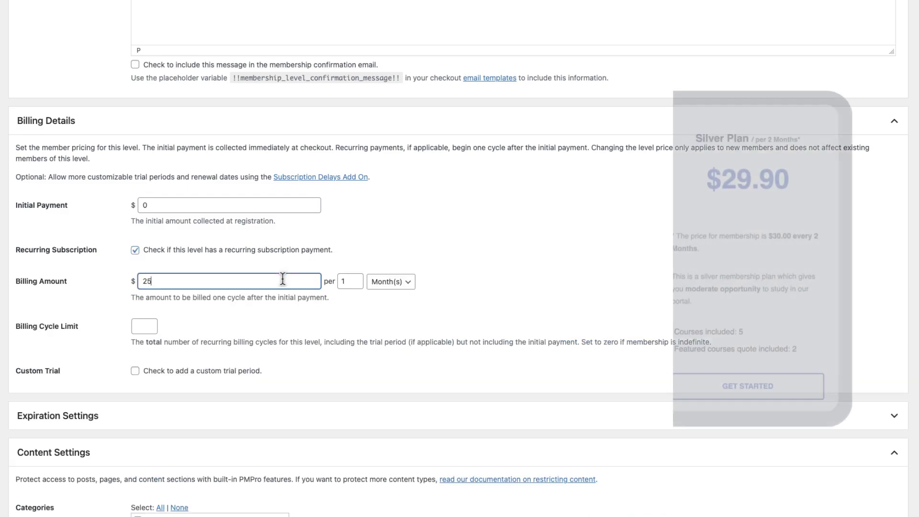
key(BackSpace)
key(BackSpace)
text(30)
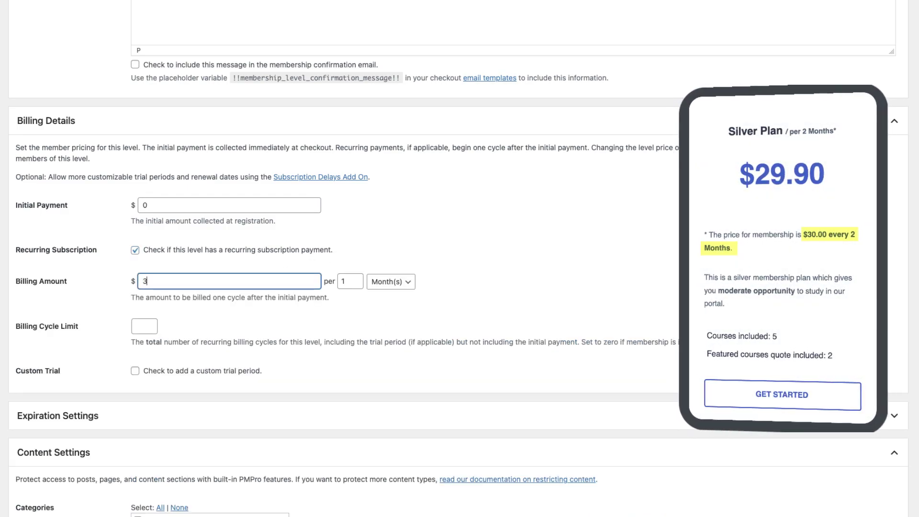
click(361, 280)
key(BackSpace)
text(2)
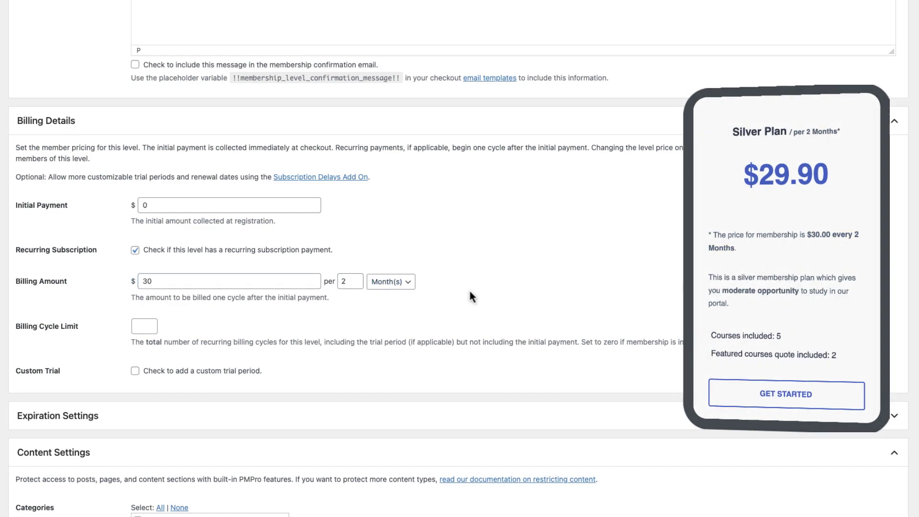
click(147, 328)
text(10)
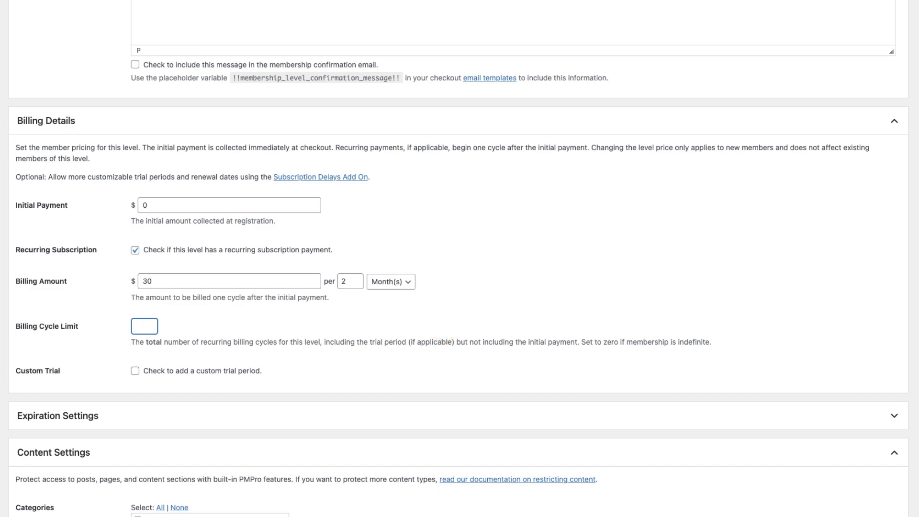
Step: Try a custom trial with 1 payment, then remove it so the level has no trial
click(254, 371)
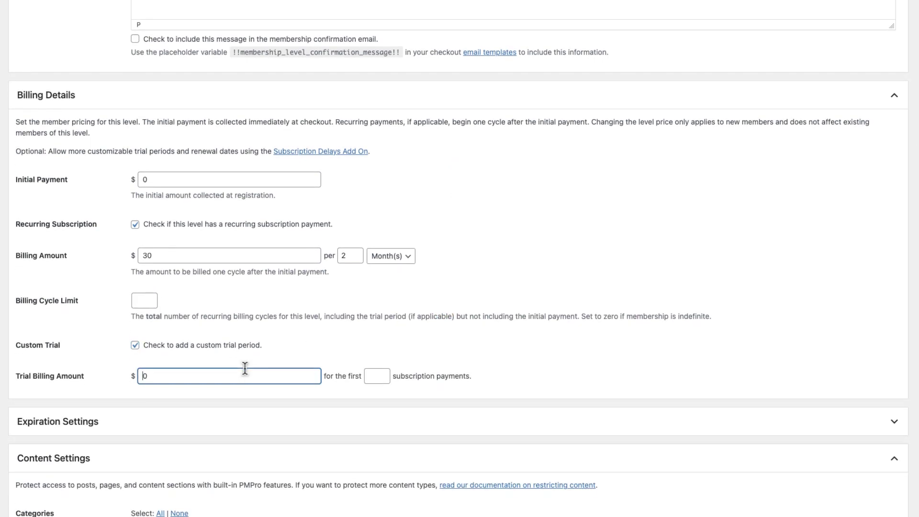
key(Right)
key(Tab)
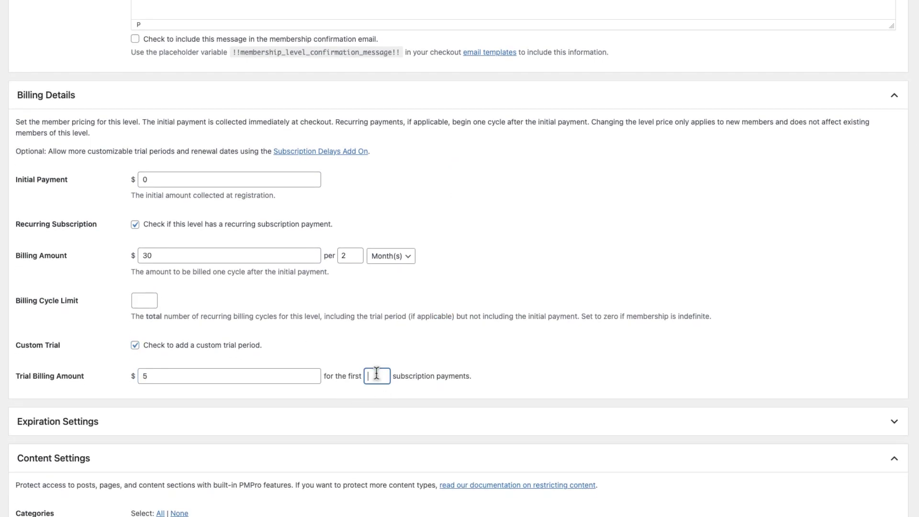
text(1)
click(205, 346)
scroll(381, 328, down, 3)
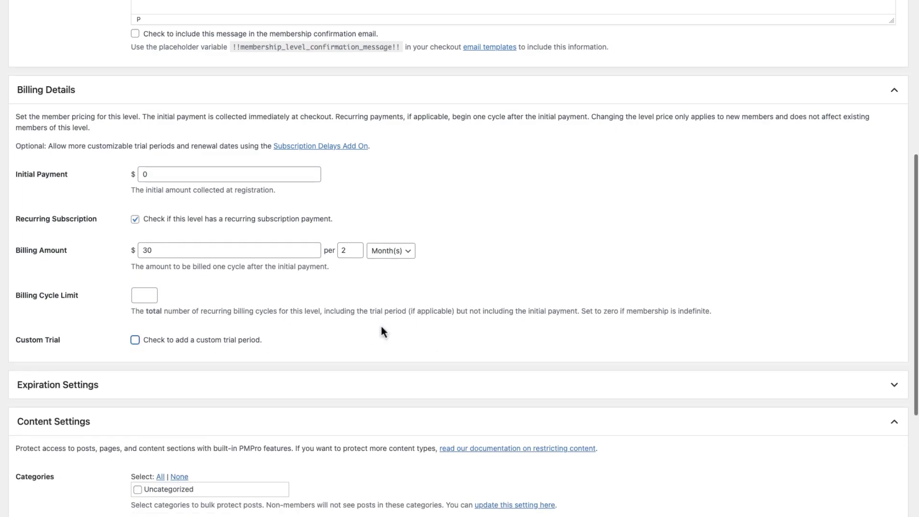
click(382, 329)
Step: Set expiration to 3 Year(s), then turn expiration back off and collapse Expiration Settings
scroll(382, 329, down, 4)
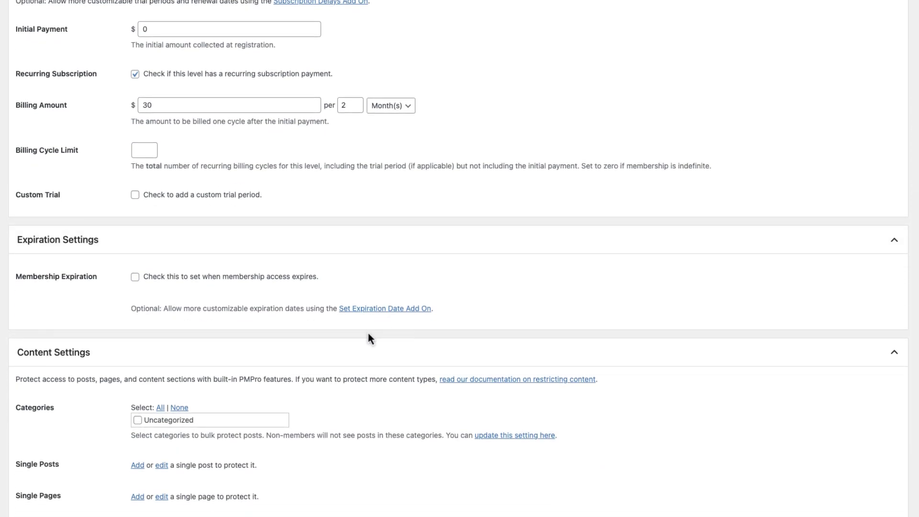
click(290, 277)
scroll(290, 277, down, 1)
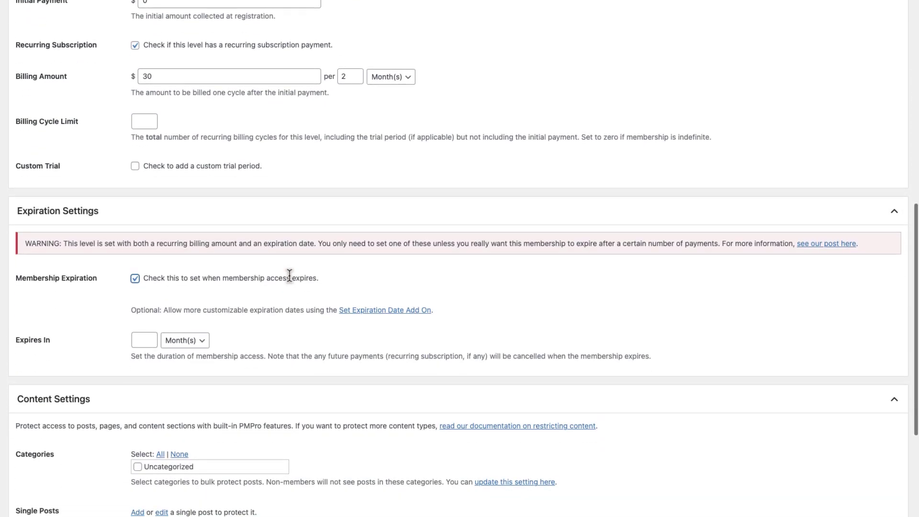
click(137, 339)
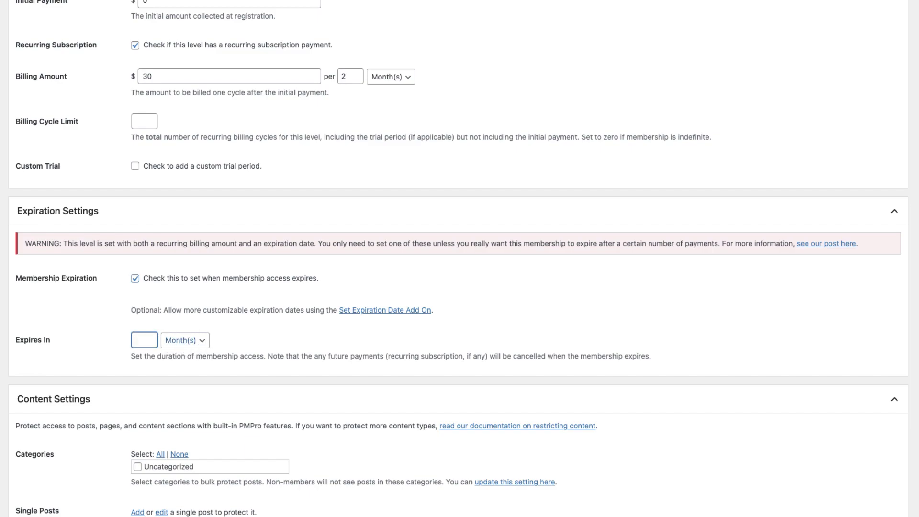
text(3)
click(198, 342)
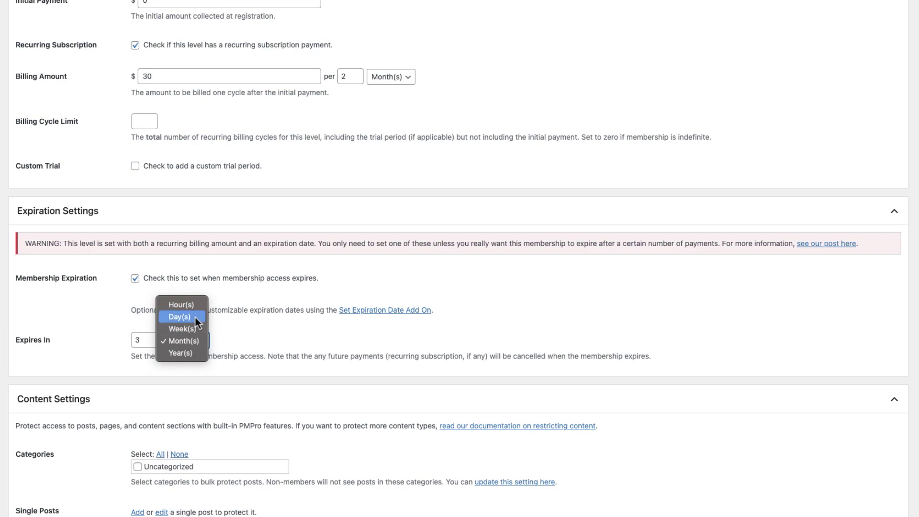
click(190, 357)
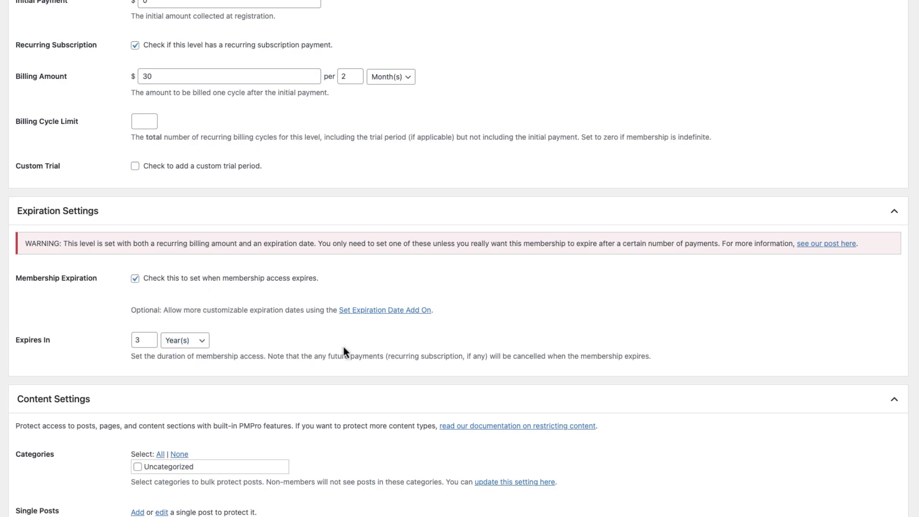
click(135, 280)
click(546, 217)
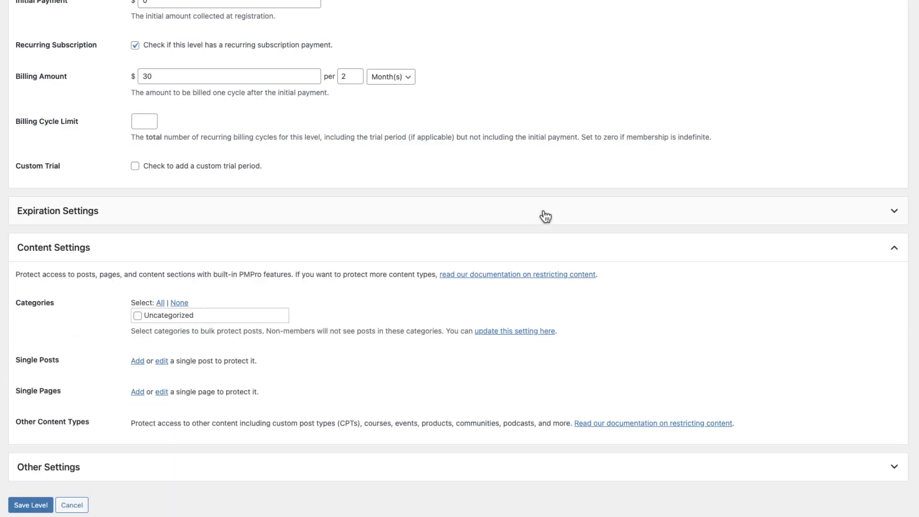
scroll(546, 216, down, 1)
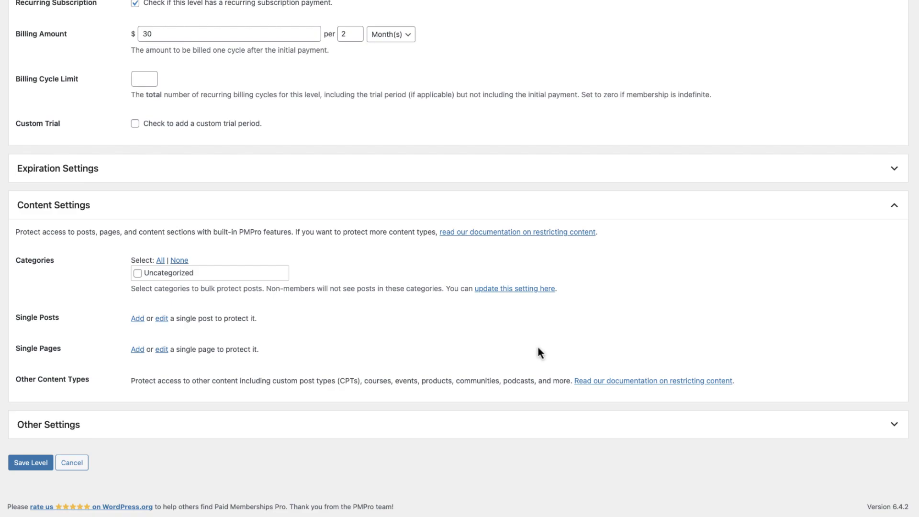
click(137, 273)
Step: Under STM LMS Settings, set 5 available courses, a featured quota of 2, and plan tab name 'Business'
click(842, 437)
scroll(843, 436, down, 6)
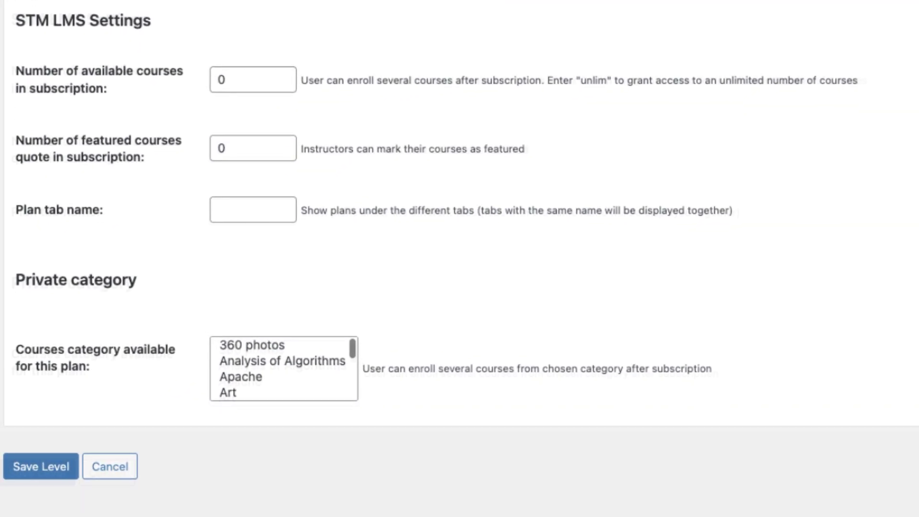
click(269, 79)
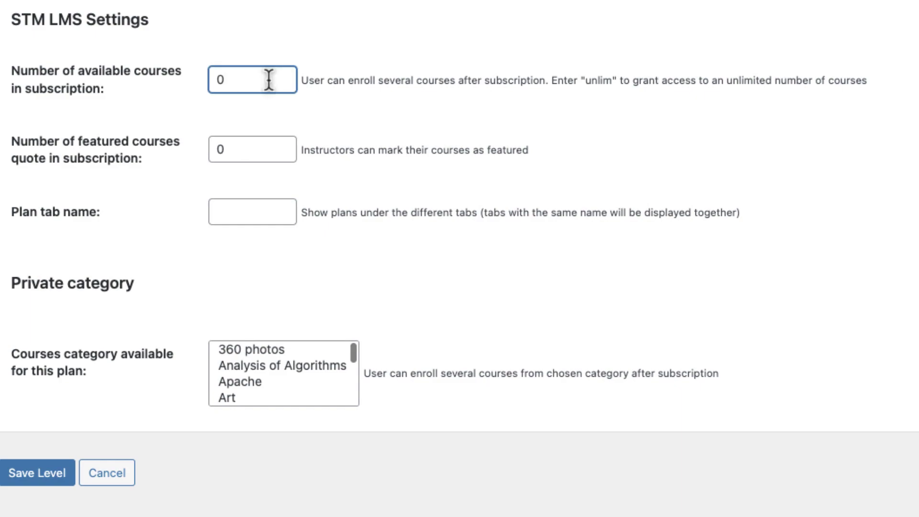
key(BackSpace)
text(5)
click(282, 146)
key(BackSpace)
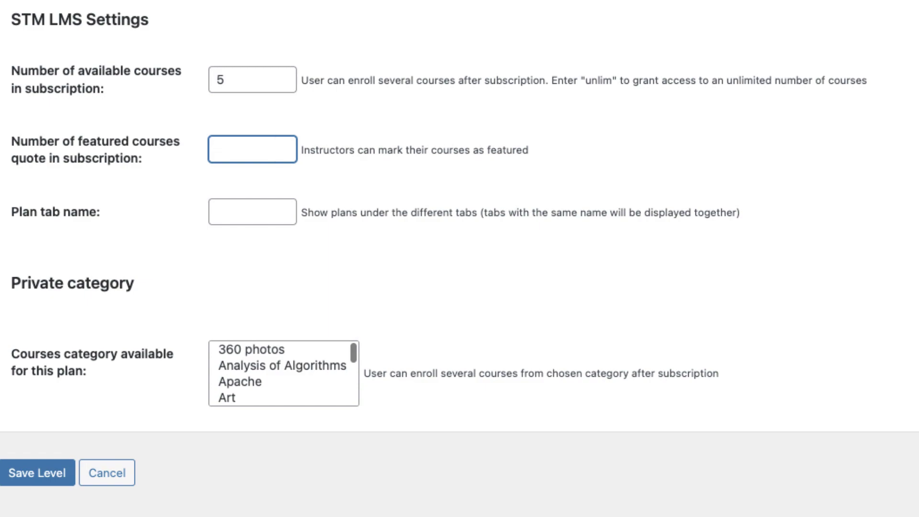
text(2)
click(461, 282)
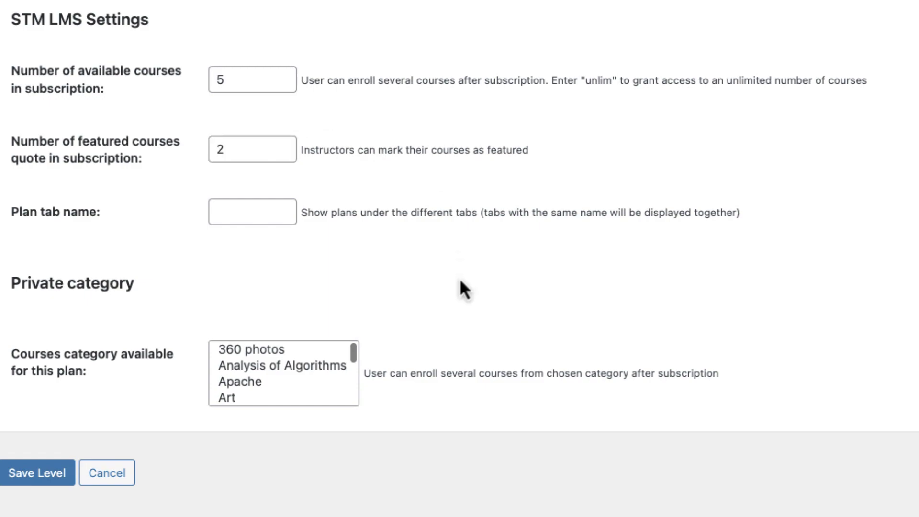
click(267, 207)
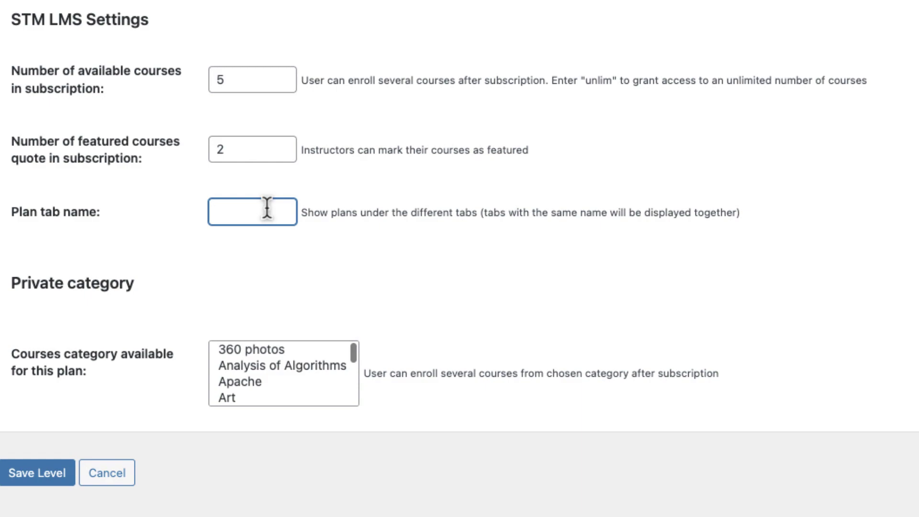
text(Business)
click(324, 278)
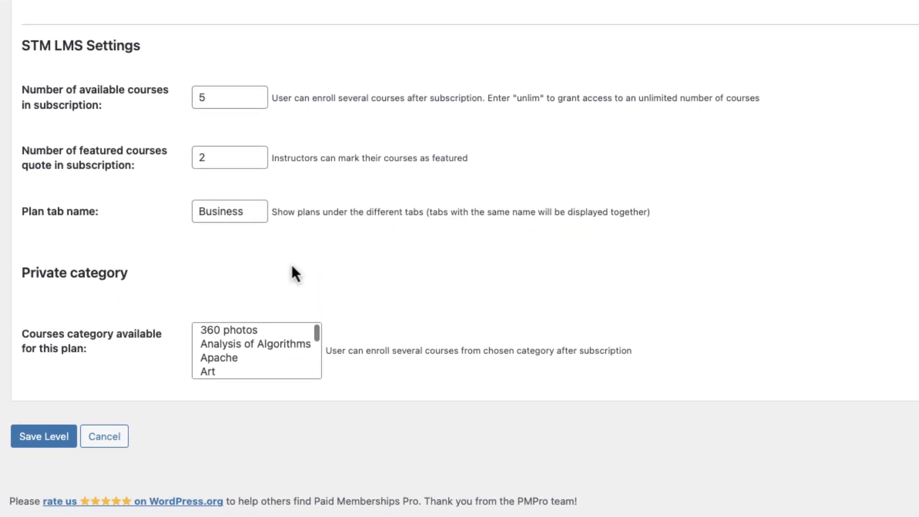
Step: Select Analysis of Algorithms, Bicycling, Communication and Conceptual Art as plan categories
scroll(279, 347, down, 3)
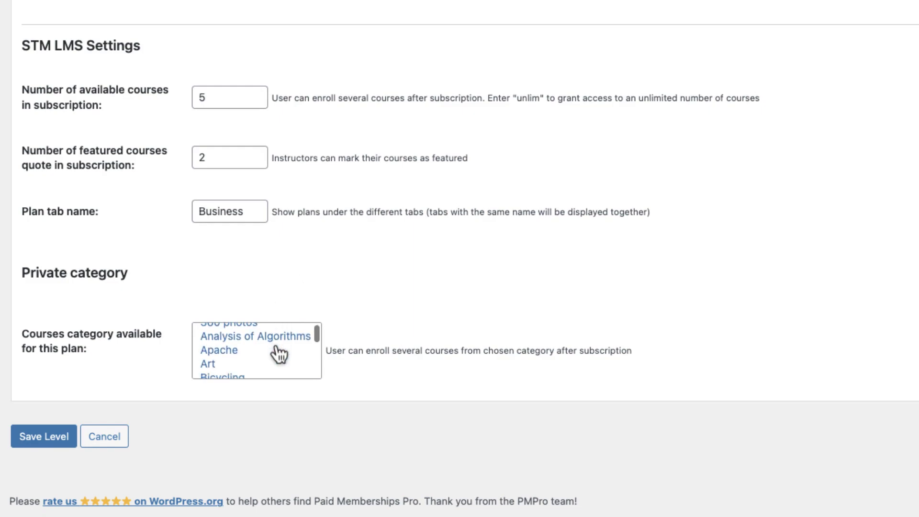
scroll(278, 355, up, 3)
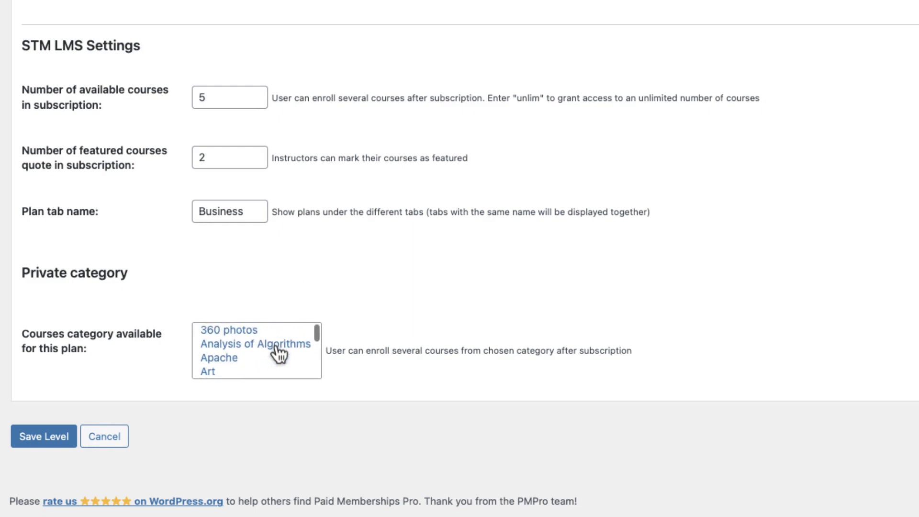
click(279, 345)
scroll(278, 353, down, 3)
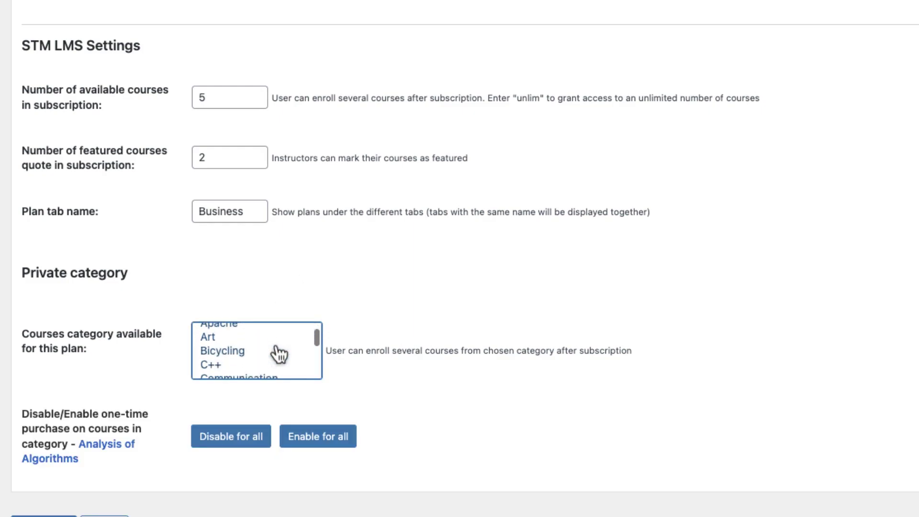
super+click(277, 353)
scroll(279, 354, down, 3)
super+click(277, 345)
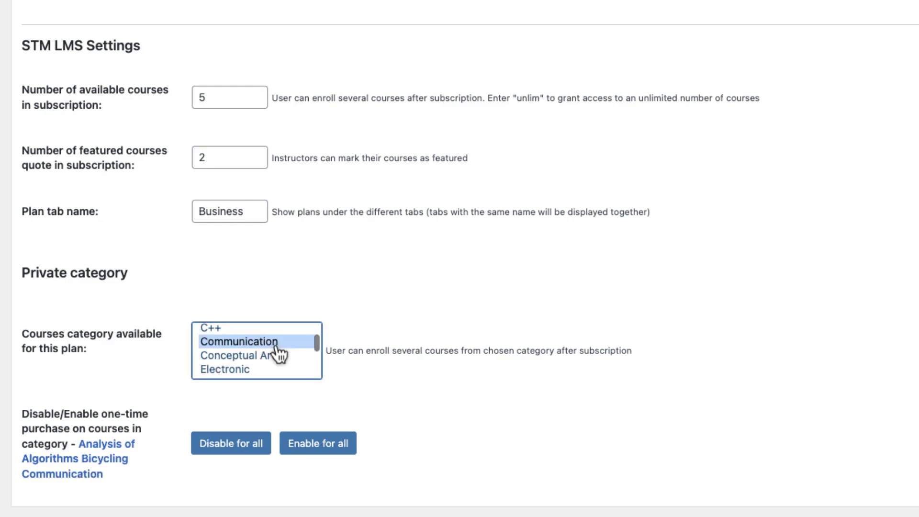
super+click(277, 356)
Step: Add PHP, CSS, JS, Photography, Software Development and Software Training to the plan's categories
scroll(278, 364, down, 3)
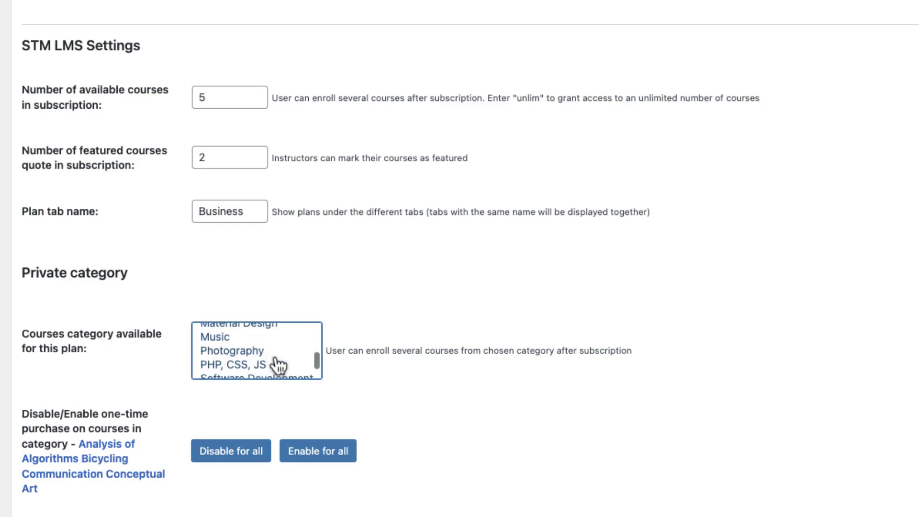
super+click(278, 366)
super+click(278, 354)
scroll(279, 360, down, 1)
scroll(278, 354, down, 2)
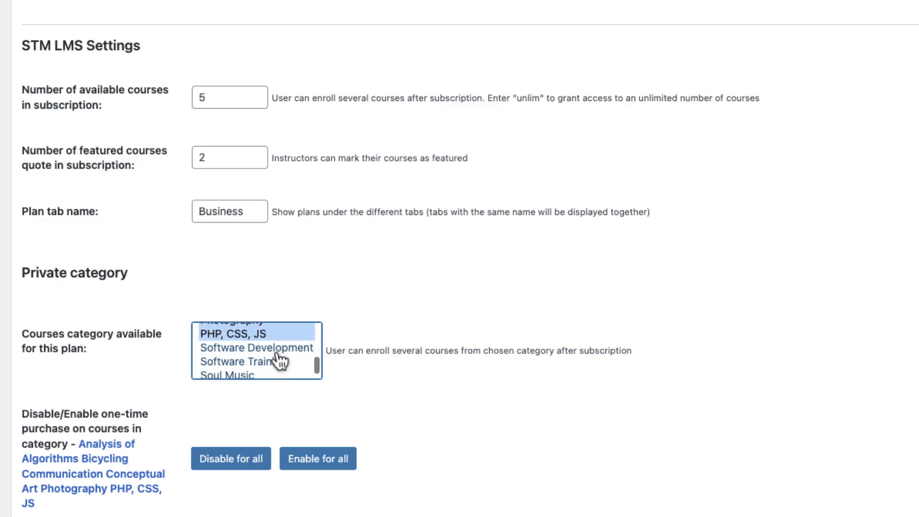
super+click(277, 353)
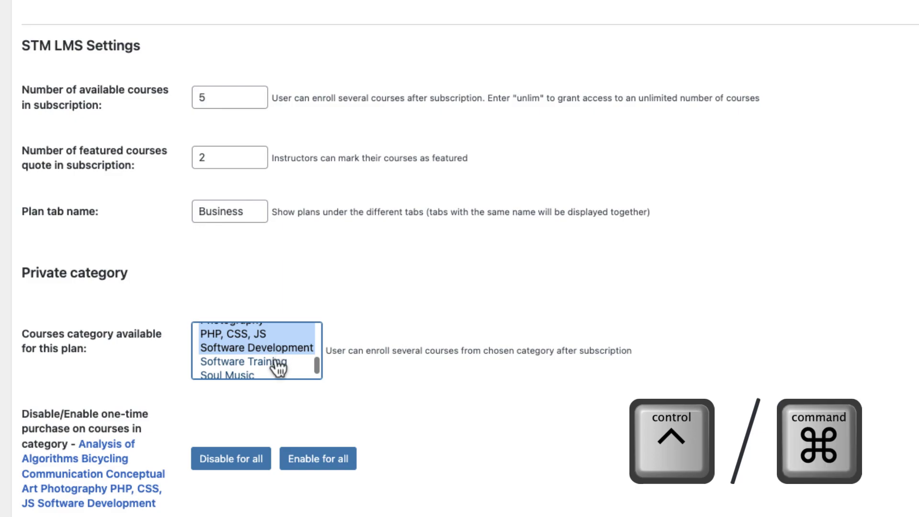
super+click(279, 361)
scroll(343, 385, down, 3)
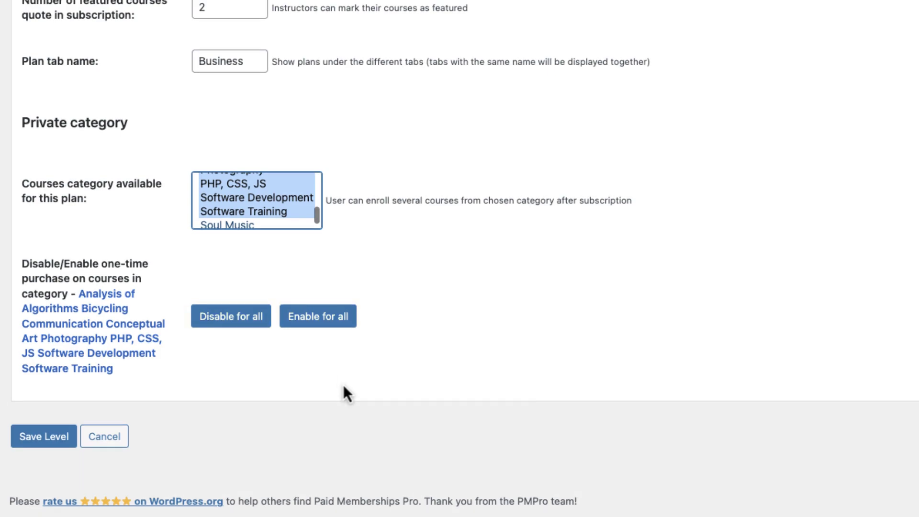
click(335, 317)
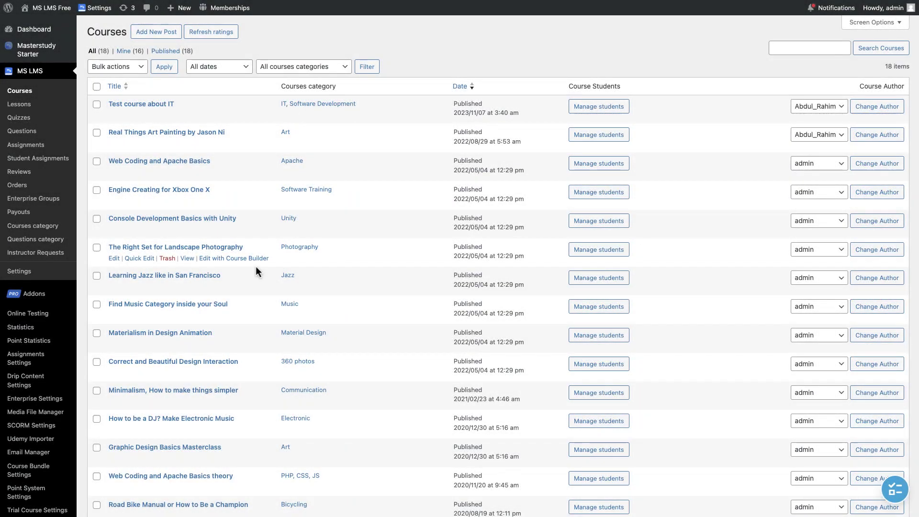
Step: Set the course price to 14.99 with a 11.99 sale price, and switch off one-time purchase
scroll(244, 293, down, 5)
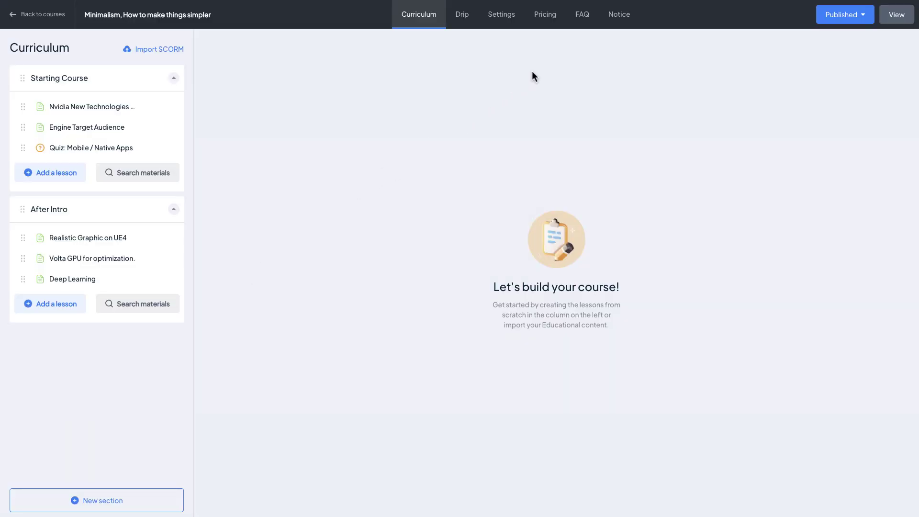
click(551, 15)
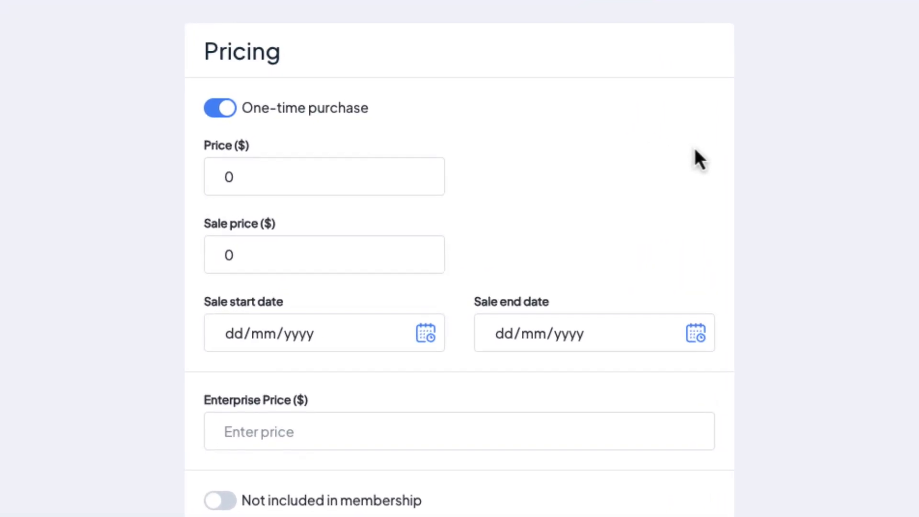
click(373, 157)
key(BackSpace)
text(14.99)
click(317, 251)
key(BackSpace)
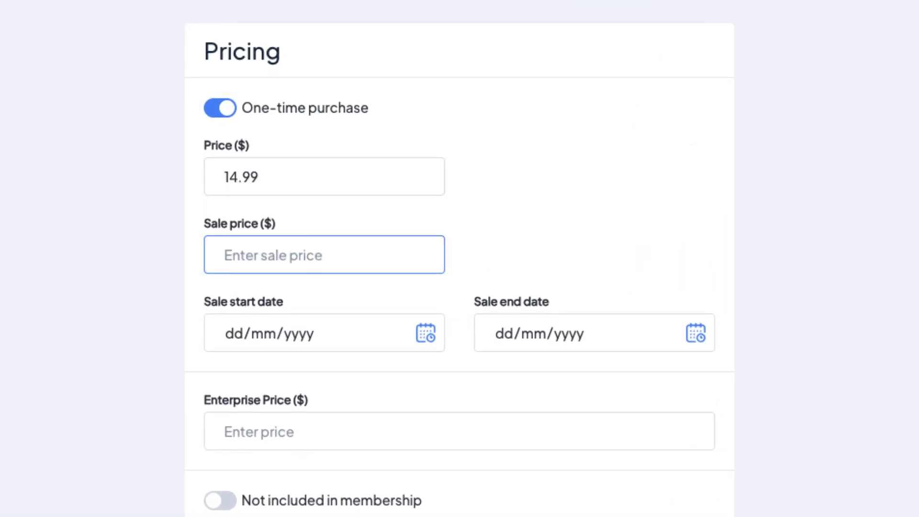
text(11.99)
click(344, 142)
click(225, 107)
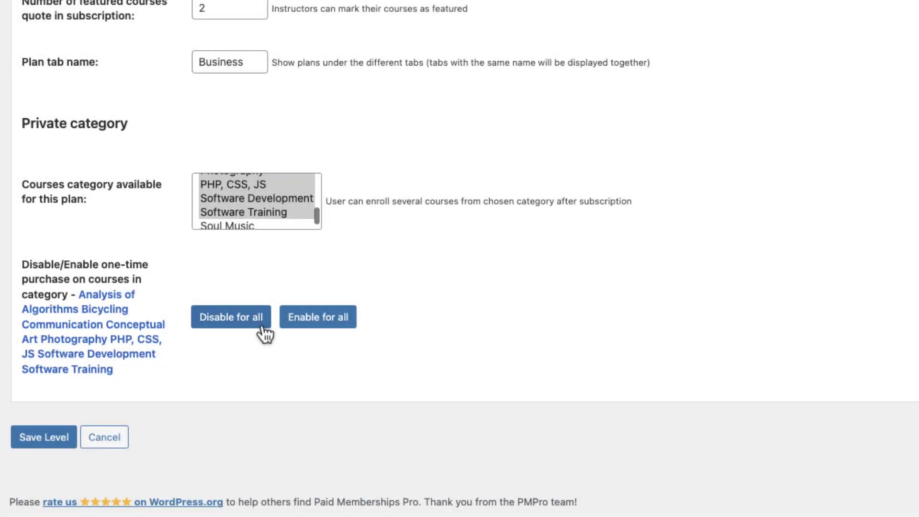
Step: Disable one-time purchase for all courses in the plan's categories
click(249, 324)
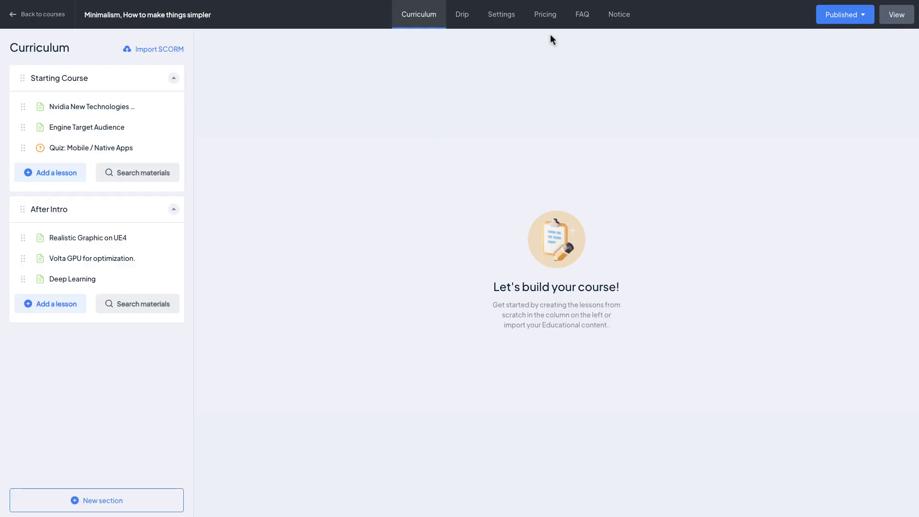
Step: Switch on 'Not included in membership' in the course's Pricing settings
click(558, 18)
click(341, 281)
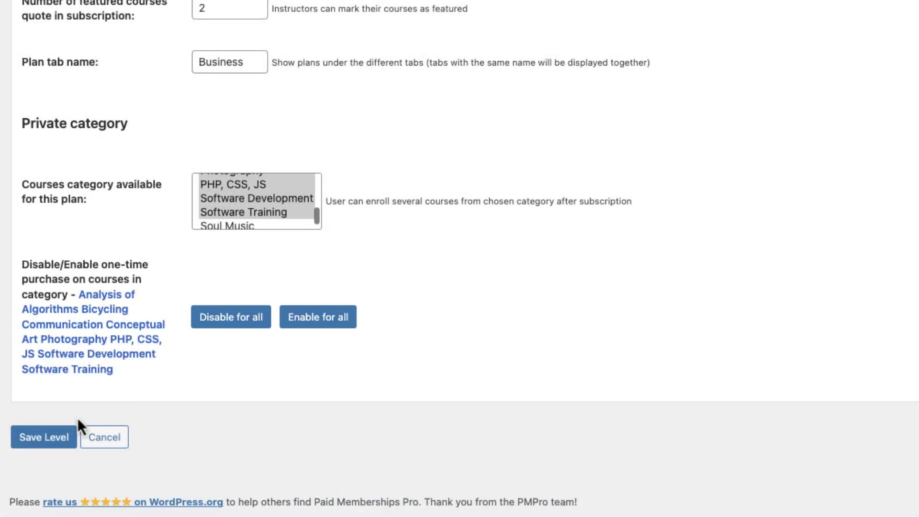
Step: Save the Silver Plan level and keep the Testing Only gateway in the Sandbox/Testing environment
click(62, 437)
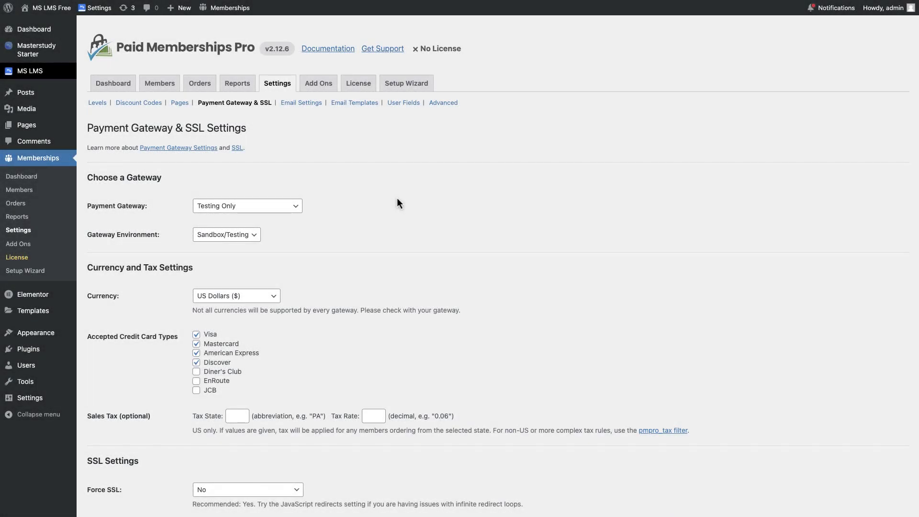
click(289, 210)
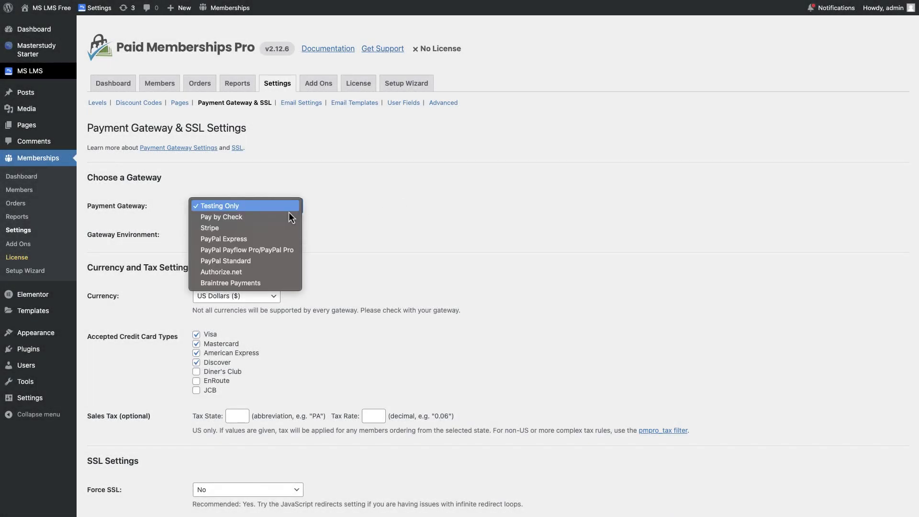
click(354, 239)
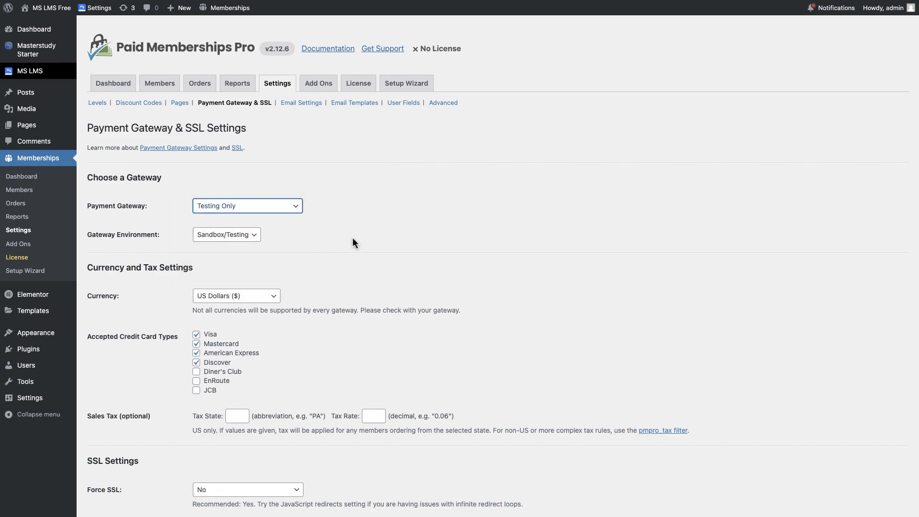
click(244, 242)
click(304, 276)
Step: Keep US Dollars as the currency, save the payment settings, and go to Page Settings
click(266, 297)
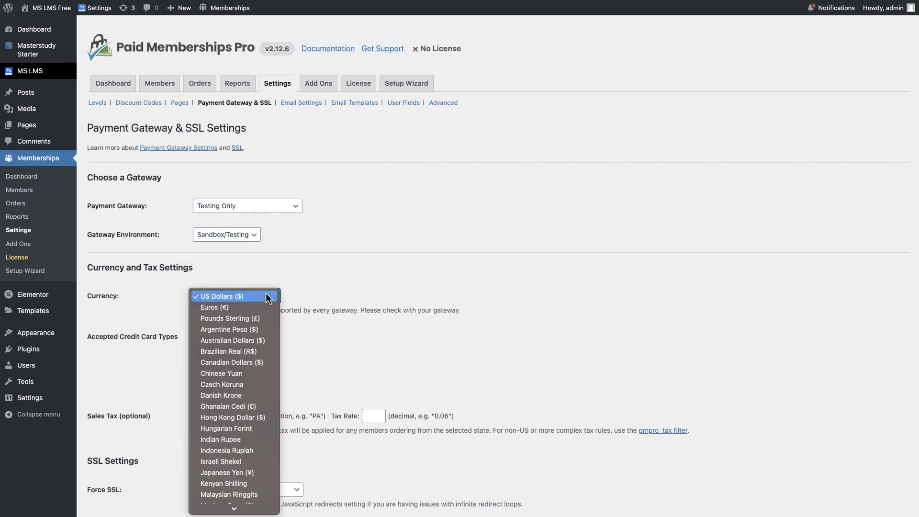
scroll(253, 346, down, 3)
click(376, 318)
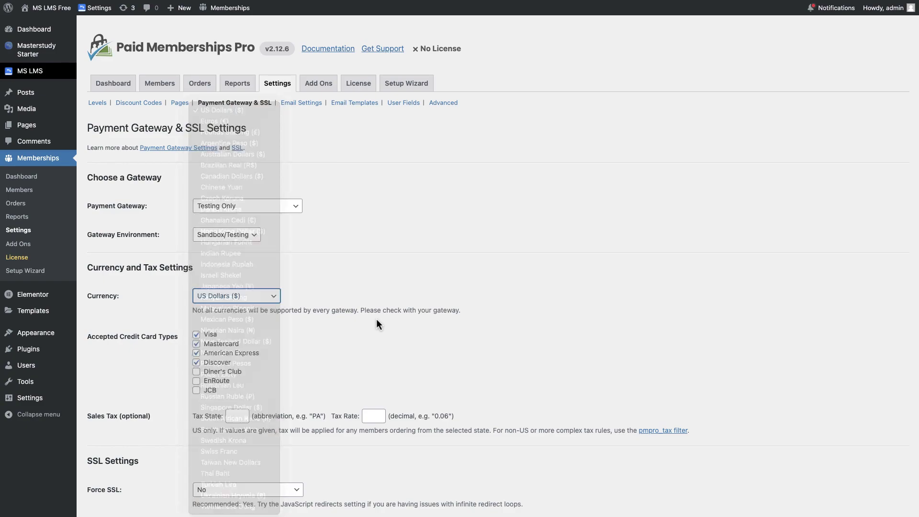
scroll(376, 319, down, 3)
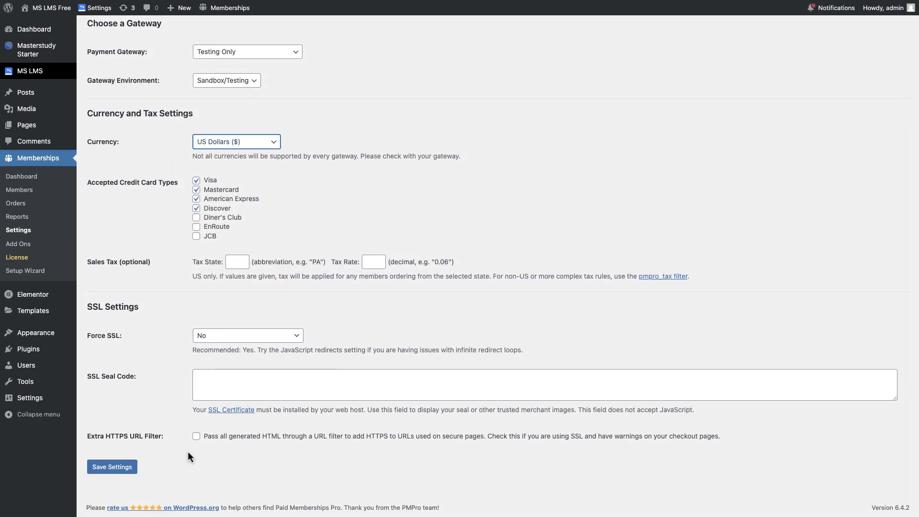
click(125, 468)
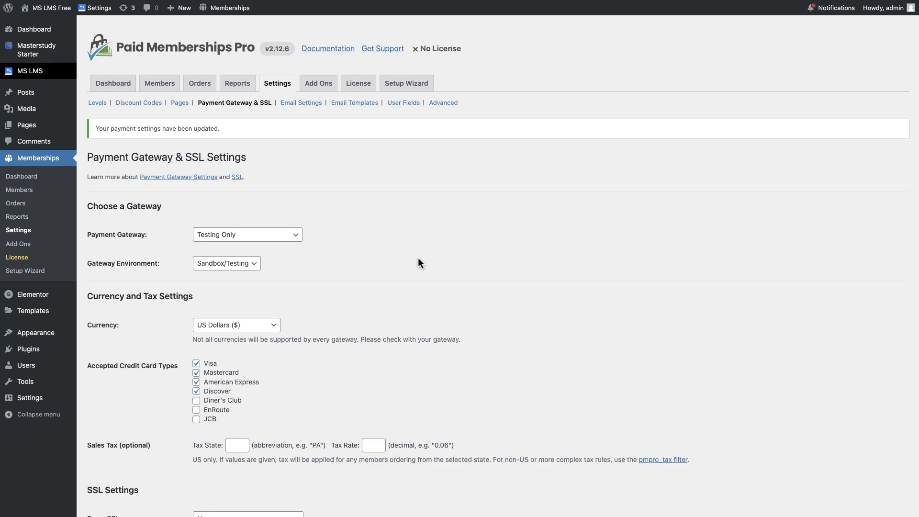
click(180, 103)
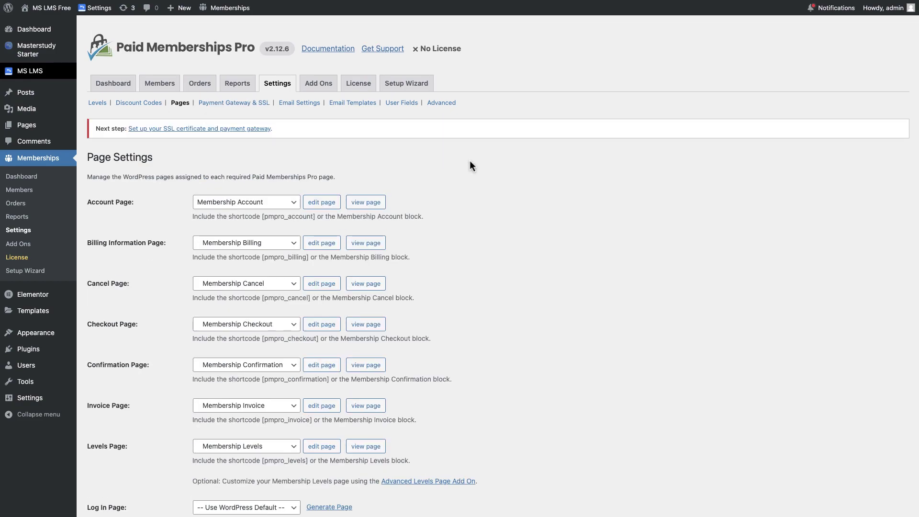
Step: Open the page assigned as Levels Page, Membership Levels, in Elementor
scroll(470, 160, down, 1)
scroll(469, 160, down, 2)
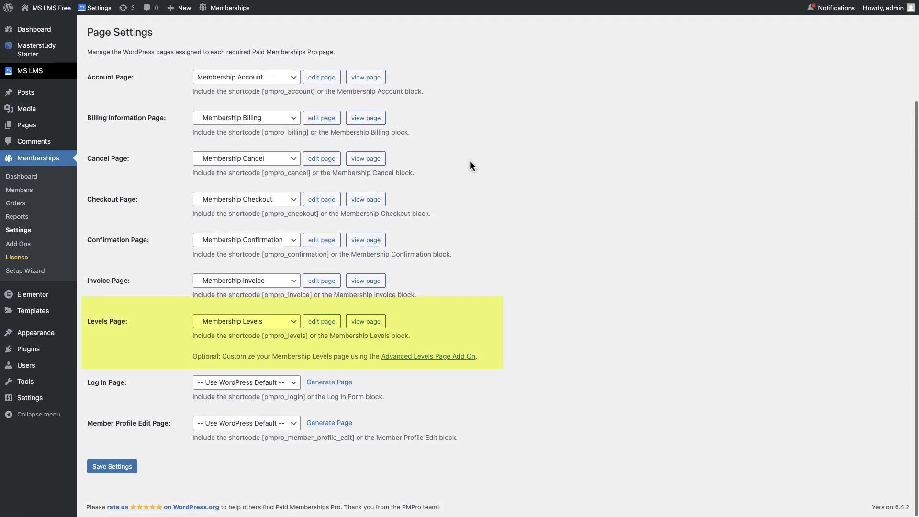
click(321, 322)
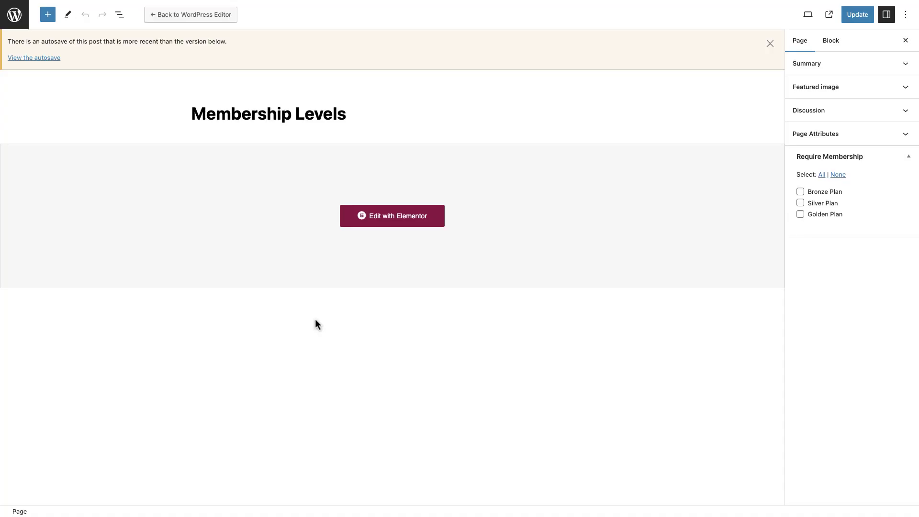
click(429, 220)
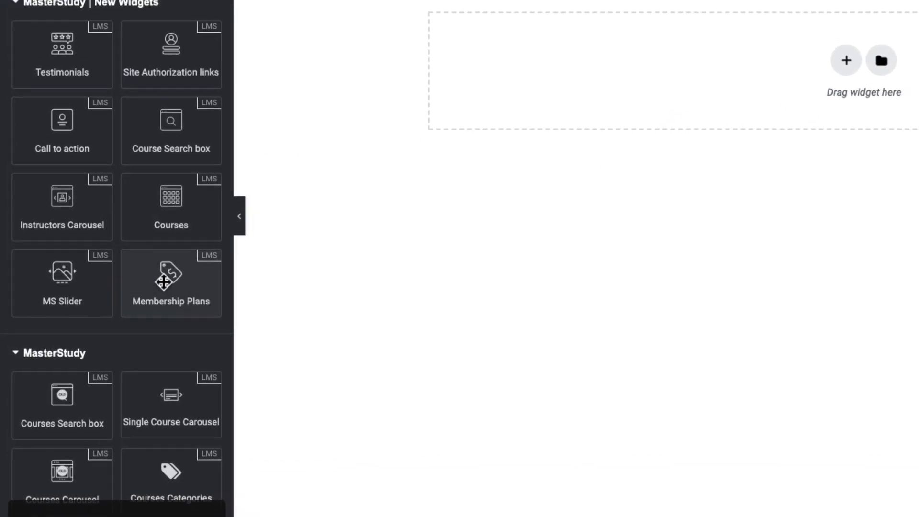
Step: Place the Membership Plans widget in the empty section and review its label and icon settings
drag(164, 282, 654, 103)
drag(405, 189, 436, 170)
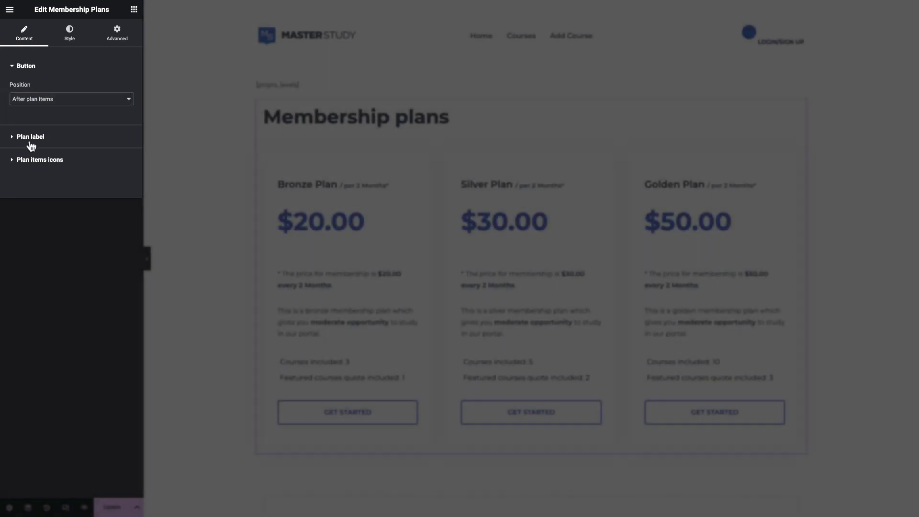
click(30, 137)
click(30, 159)
Step: Centre the Membership plans heading, the plan titles and the plan prices
click(69, 33)
click(101, 151)
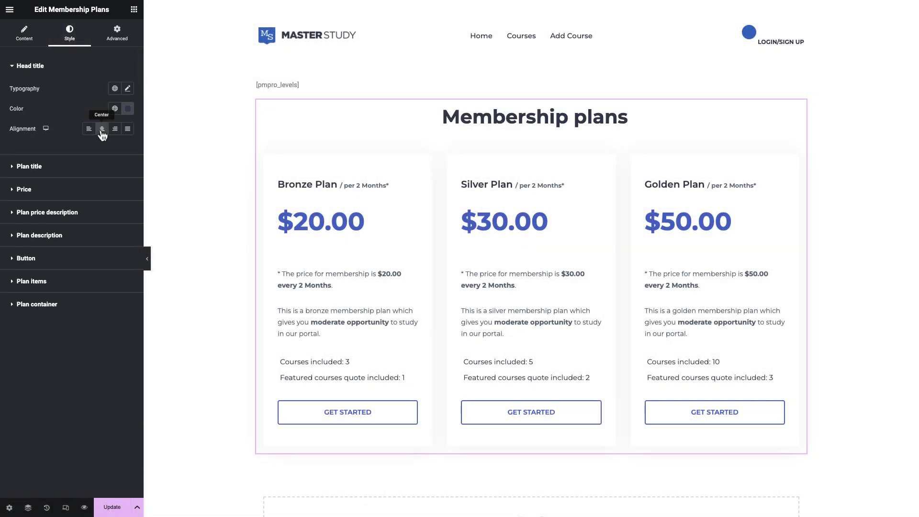
click(72, 189)
click(102, 192)
click(24, 230)
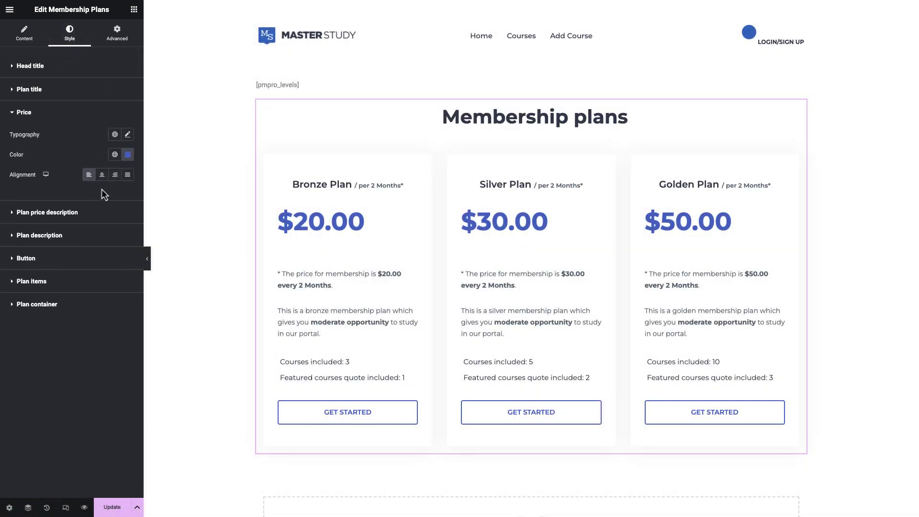
click(101, 175)
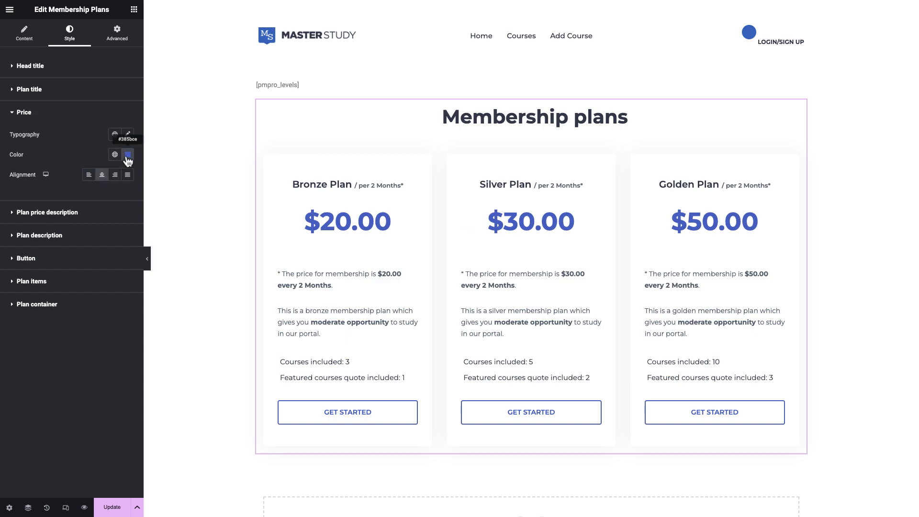
Step: Review the price description, description, button, plan items and container styling
click(52, 213)
click(50, 232)
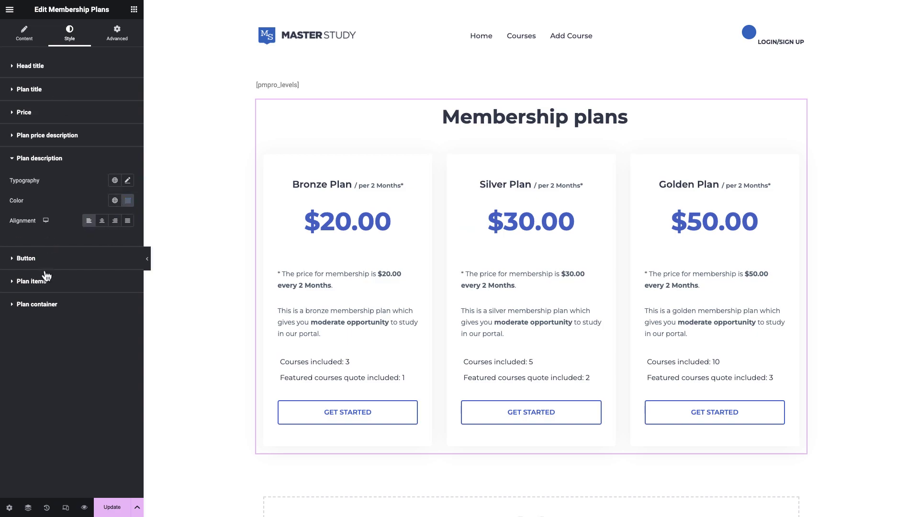
click(46, 263)
click(34, 464)
click(77, 321)
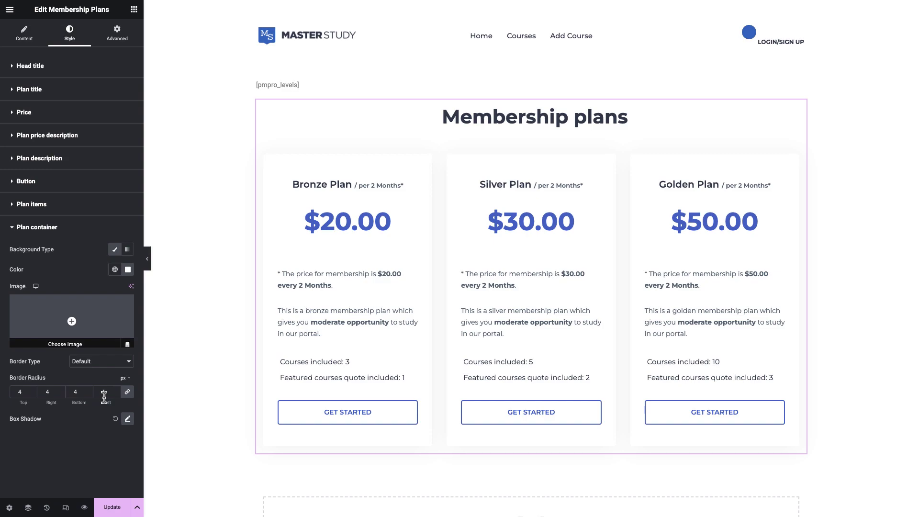
Step: Try Silver and Golden Plan visibility requirements and the no-access message, then revert them all
click(118, 43)
click(38, 72)
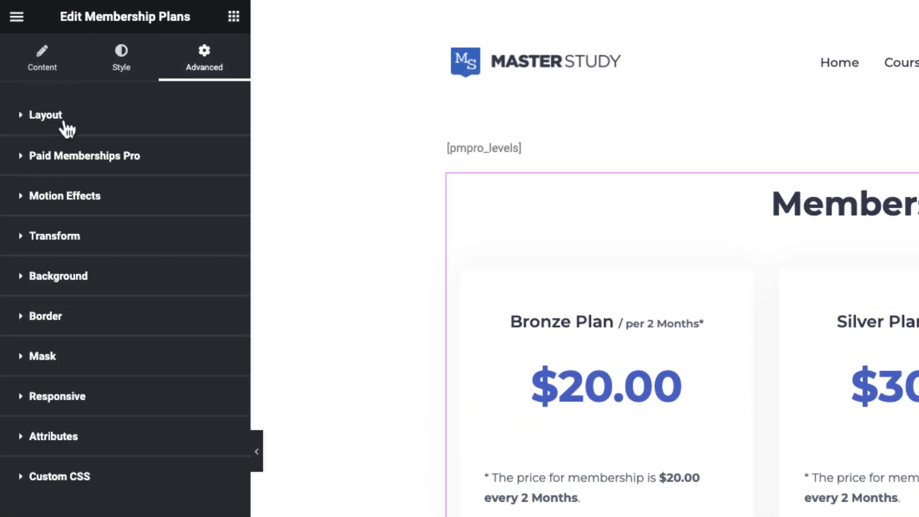
click(101, 158)
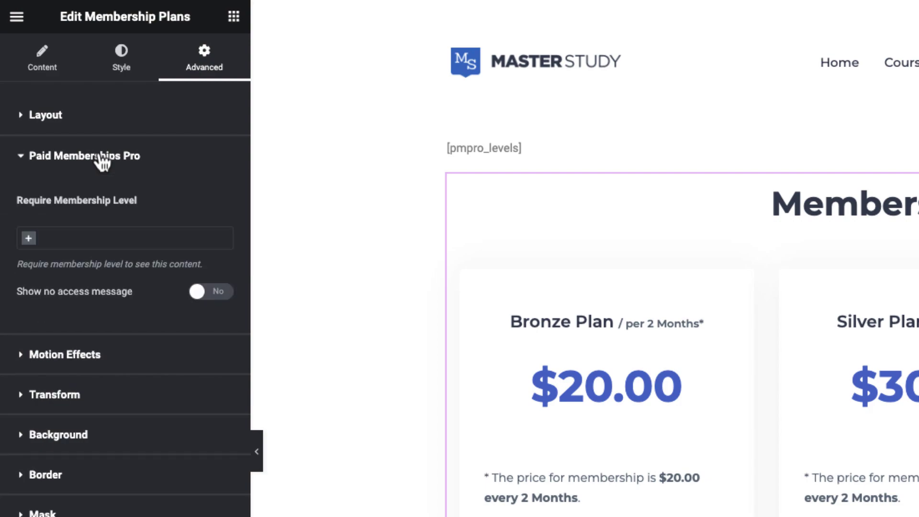
click(36, 246)
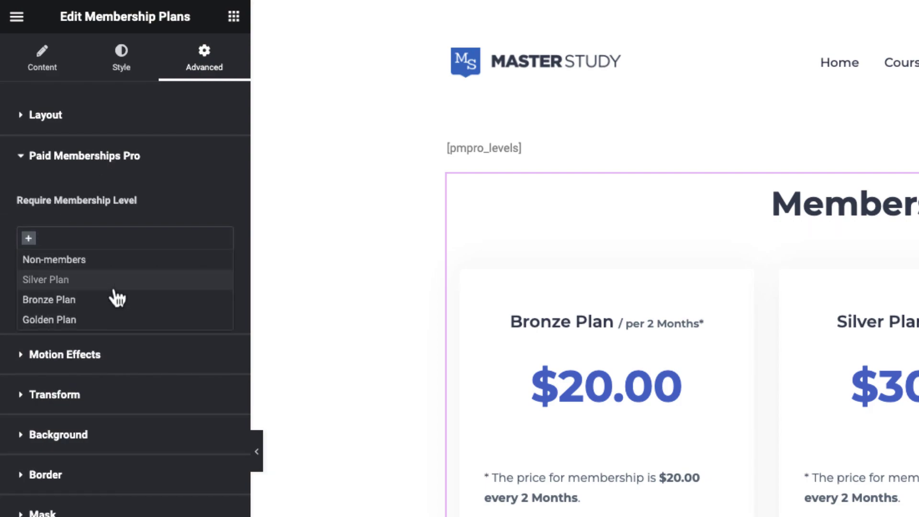
click(129, 285)
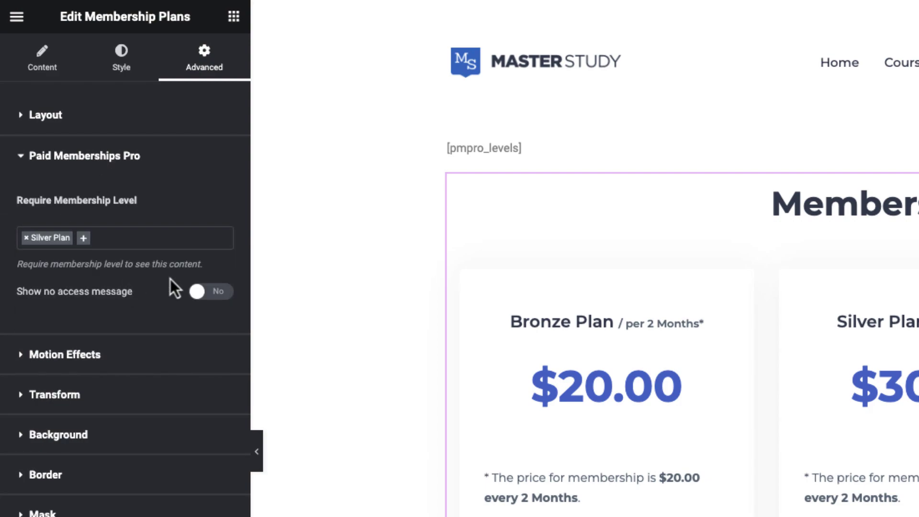
click(30, 240)
click(63, 319)
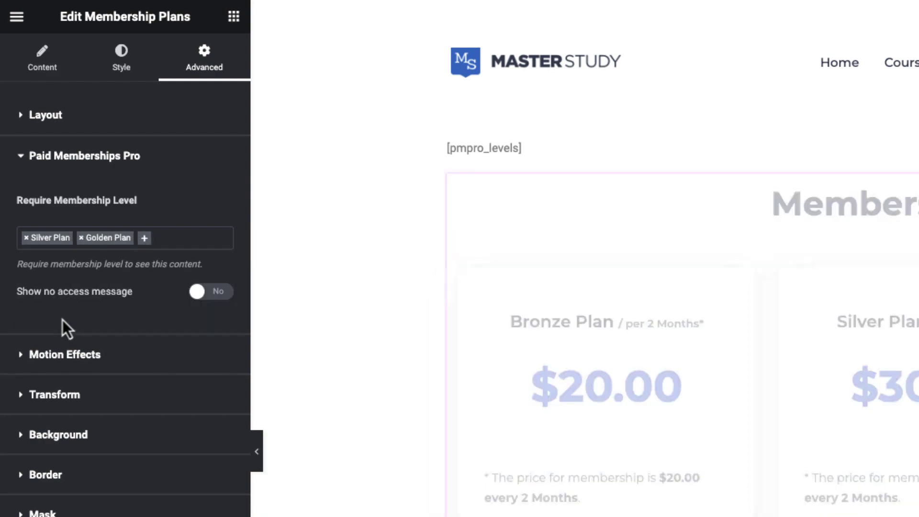
click(27, 239)
click(26, 238)
click(7, 268)
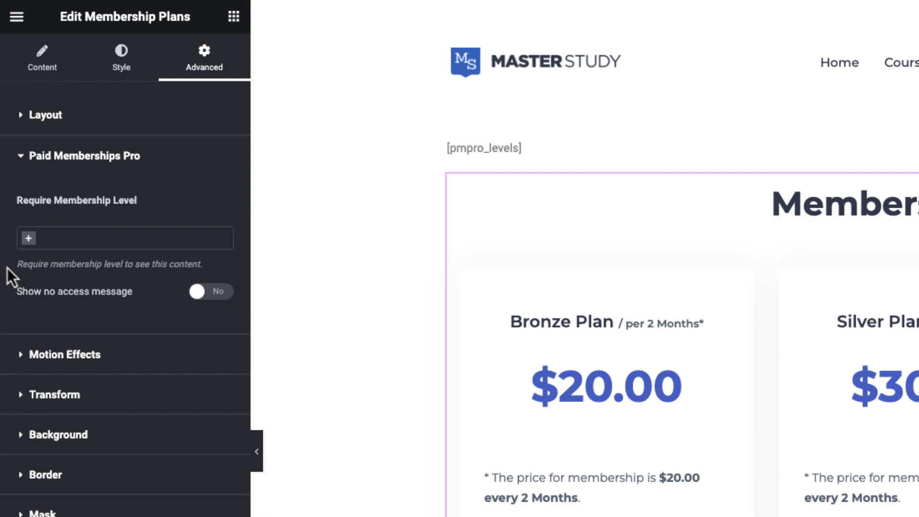
click(213, 293)
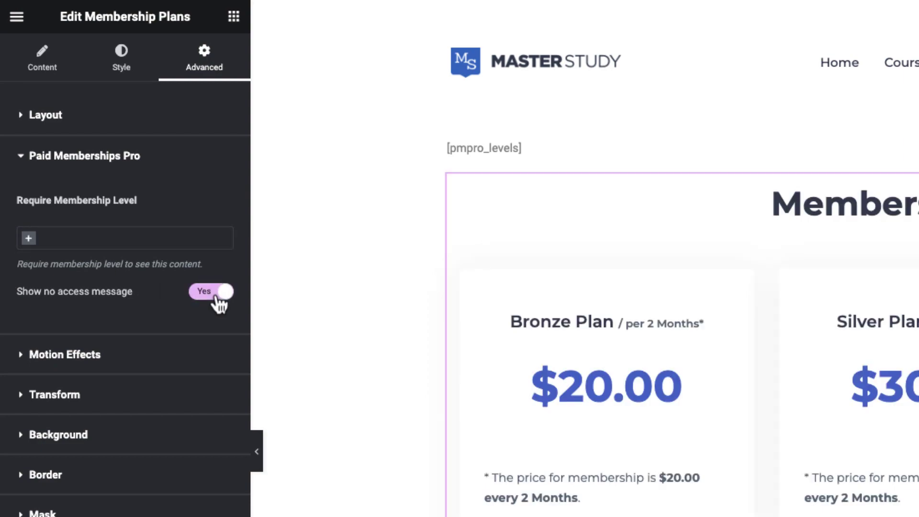
click(218, 296)
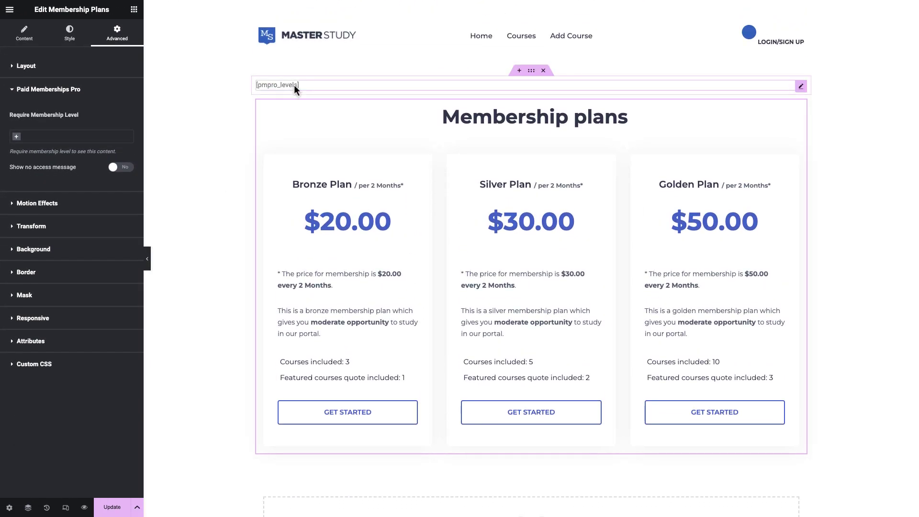
Step: Delete the [pmpro_levels] shortcode block and update the page
click(295, 89)
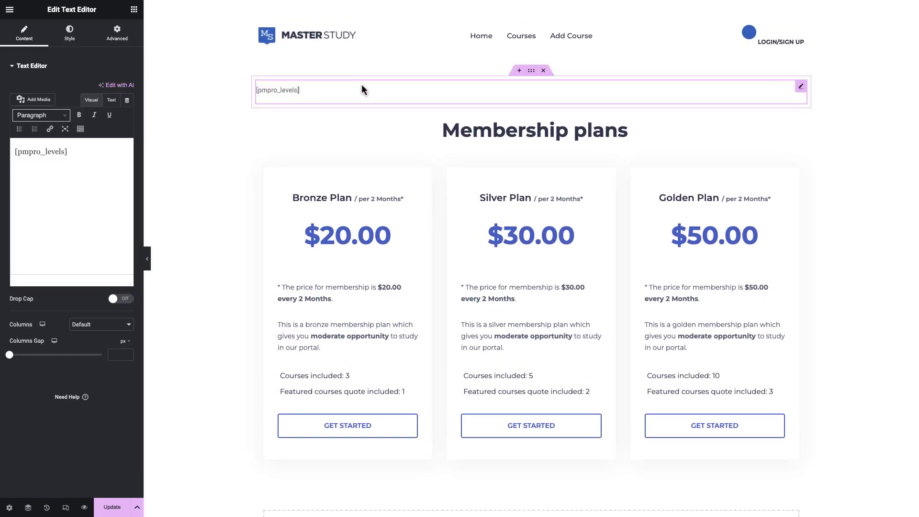
click(544, 71)
click(113, 507)
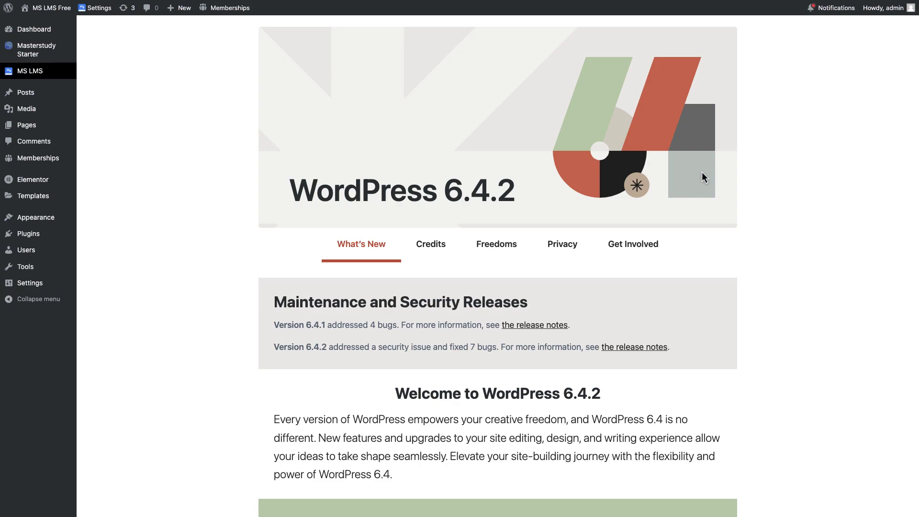
Step: Add the Membership Levels page to the Main Menu under Appearance > Menus and save it
mouse_move(44, 221)
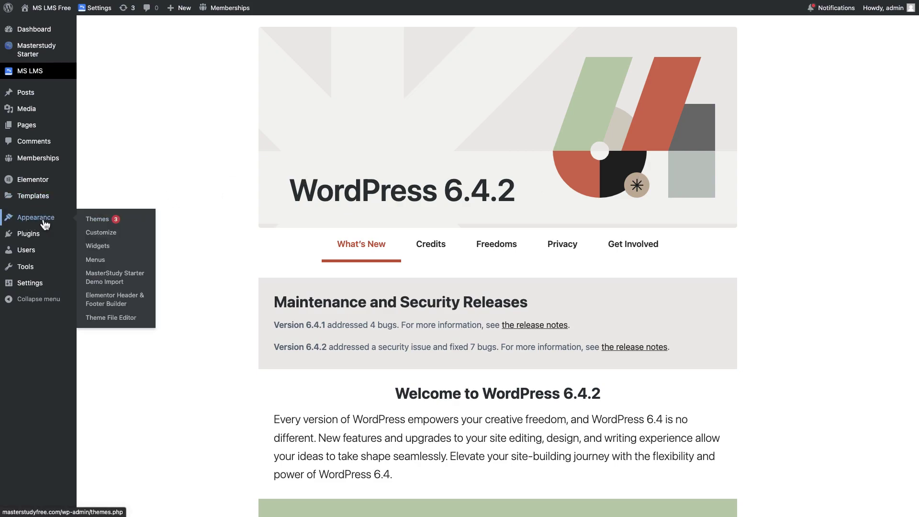
click(115, 261)
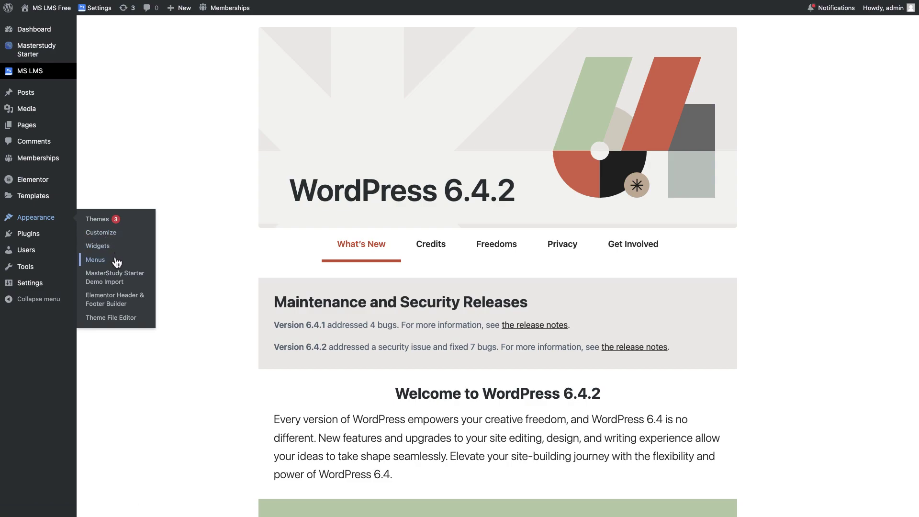
scroll(179, 225, down, 2)
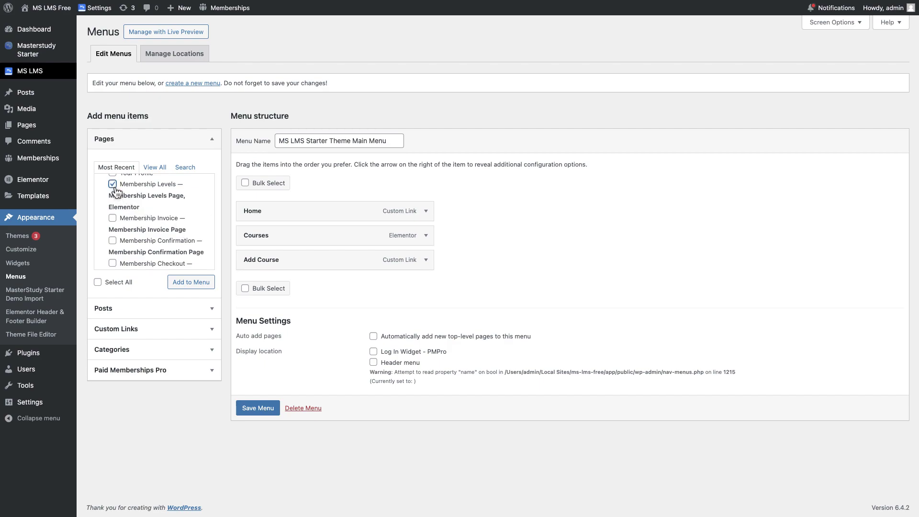
scroll(156, 230, down, 1)
scroll(163, 232, up, 3)
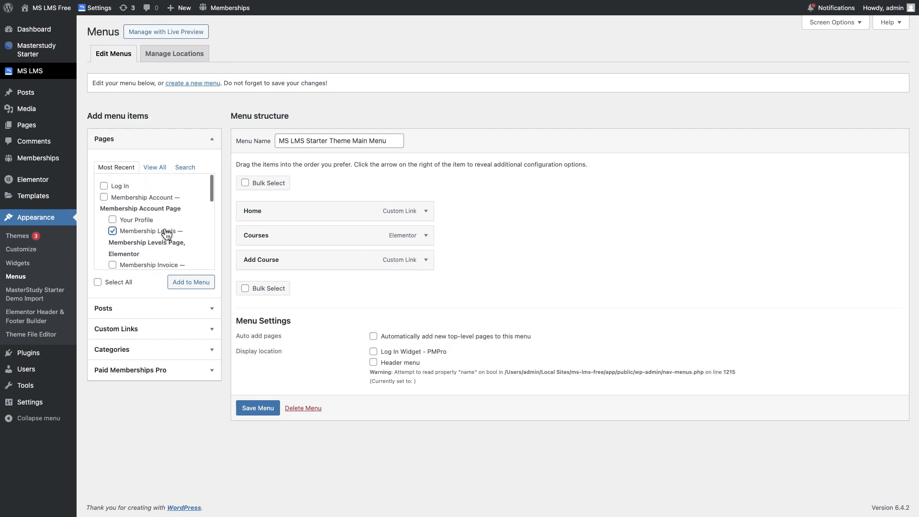
click(203, 284)
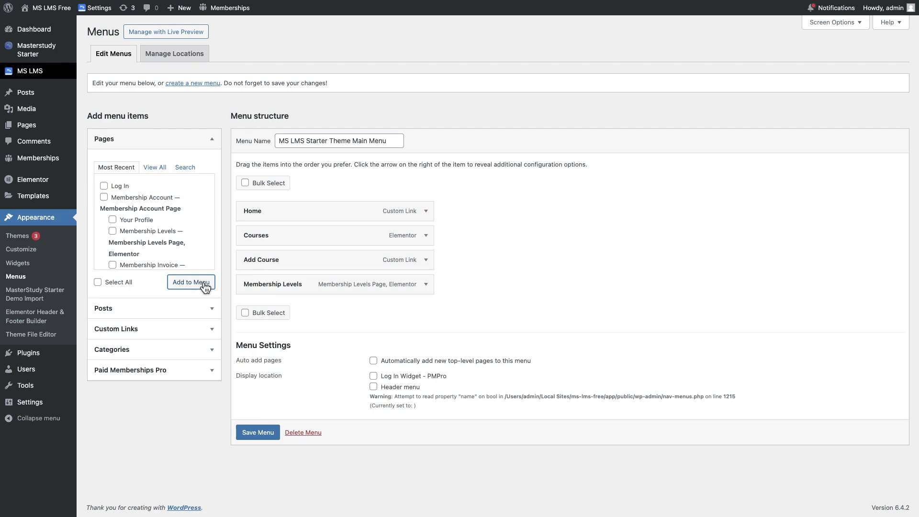
click(266, 436)
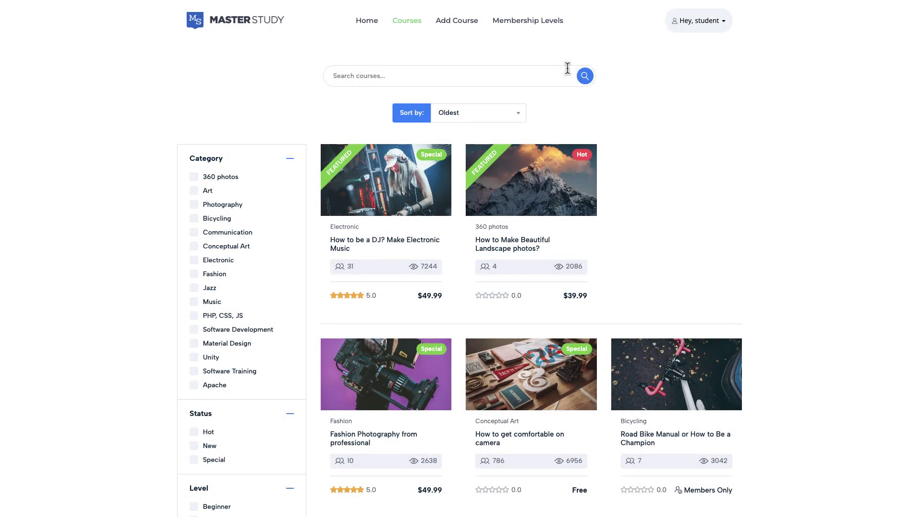
Step: Open the Membership Levels page from the site menu and look over the plans
click(540, 23)
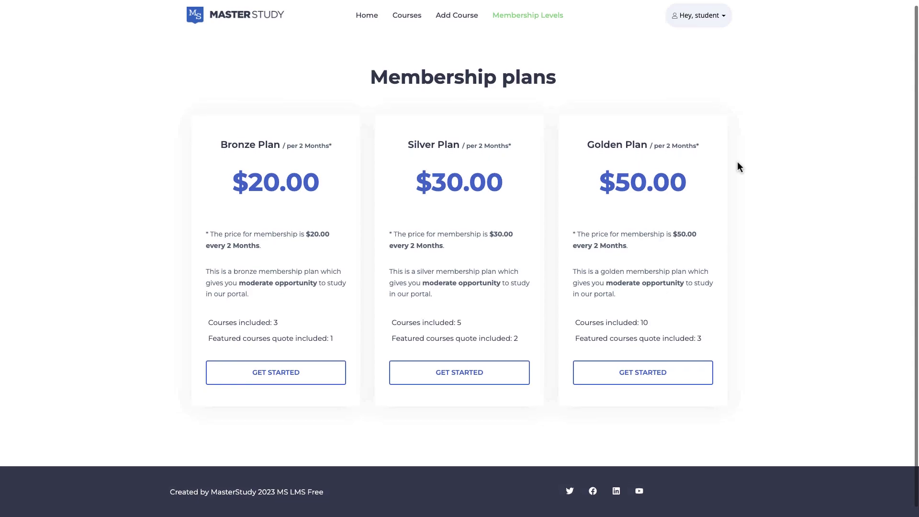
scroll(738, 162, down, 1)
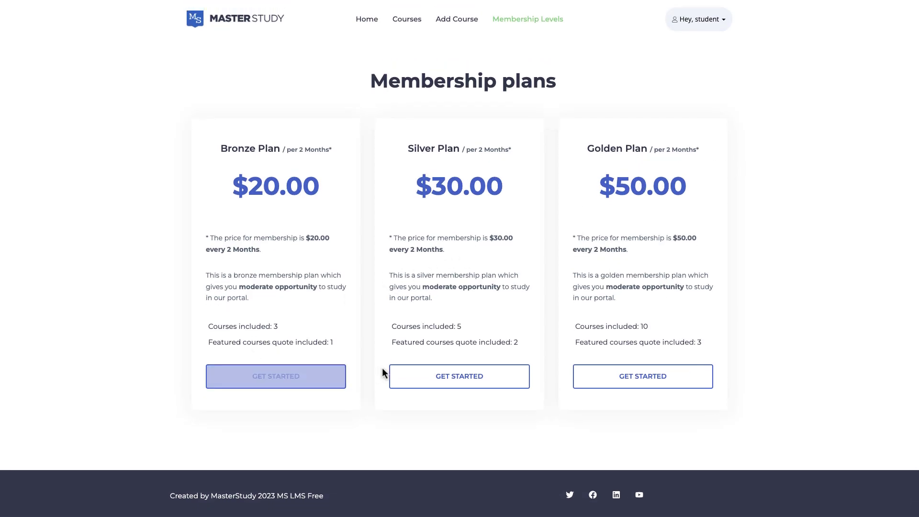
scroll(410, 29, up, 1)
Step: List the courses sorted Oldest first and scroll through them
click(410, 23)
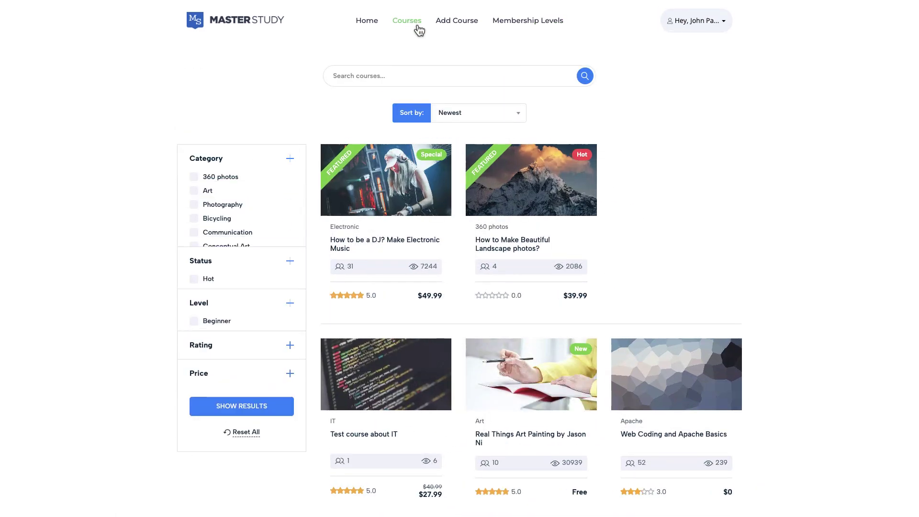
click(518, 114)
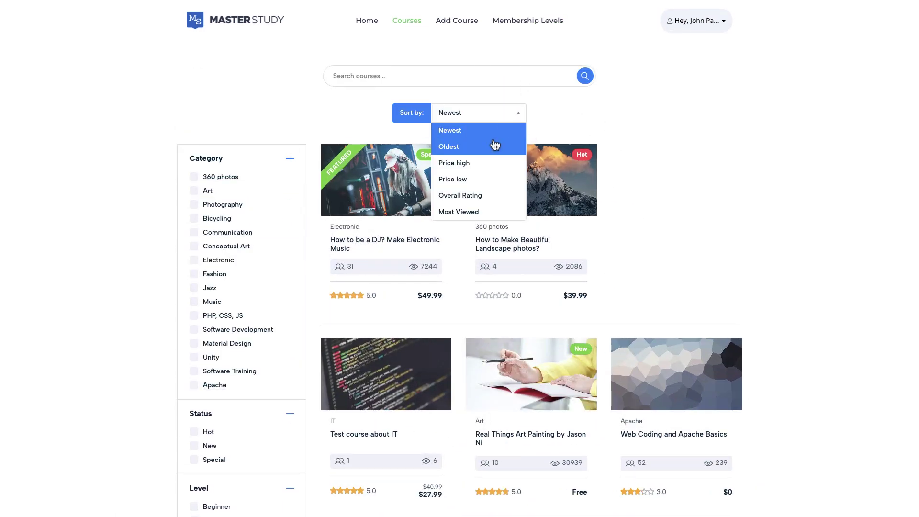
click(493, 144)
scroll(616, 102, down, 1)
scroll(616, 105, down, 3)
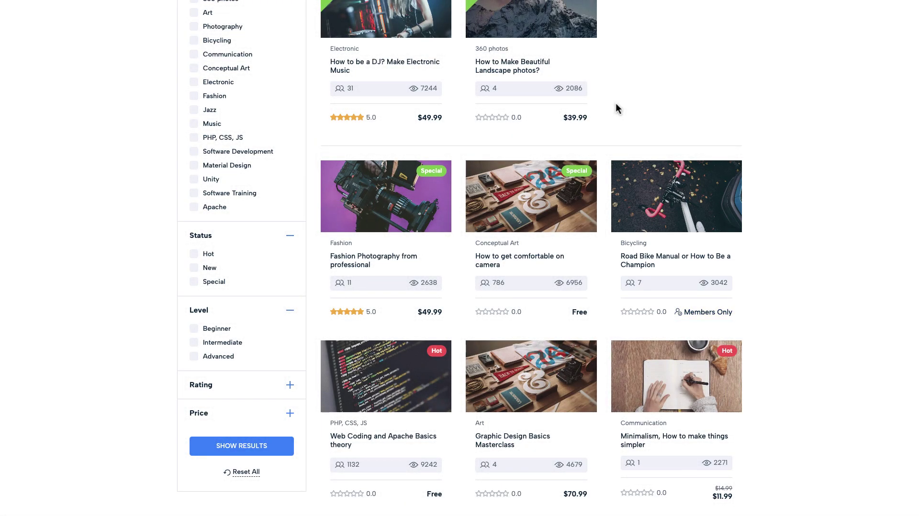
Step: Open Fashion Photography from professional and choose buying it via the Silver Plan
mouse_move(455, 263)
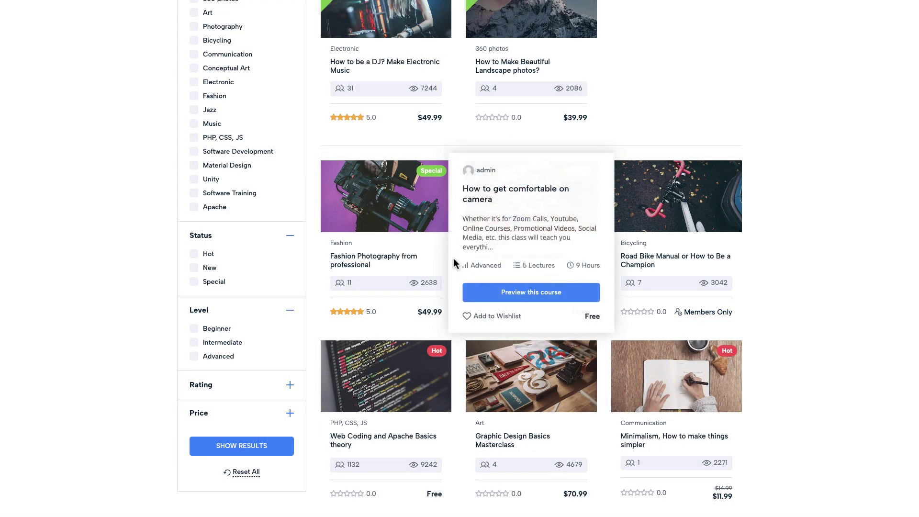
click(423, 293)
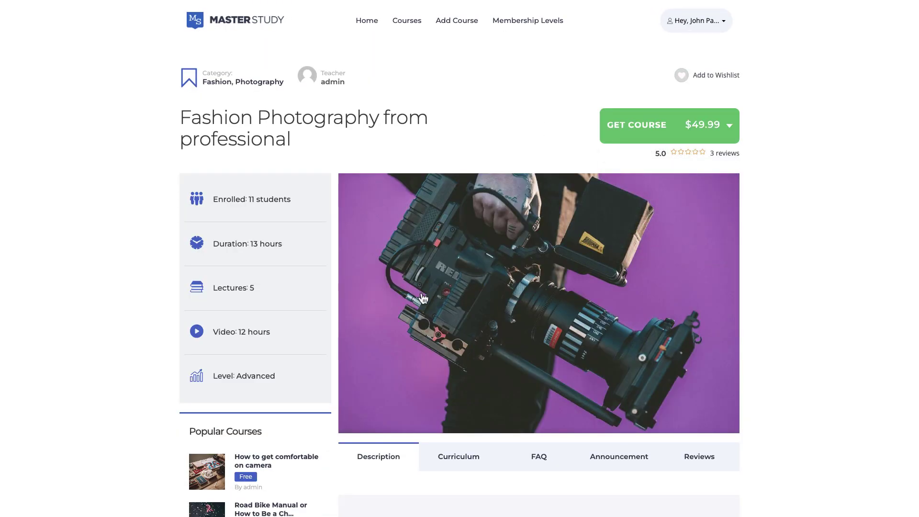
click(729, 126)
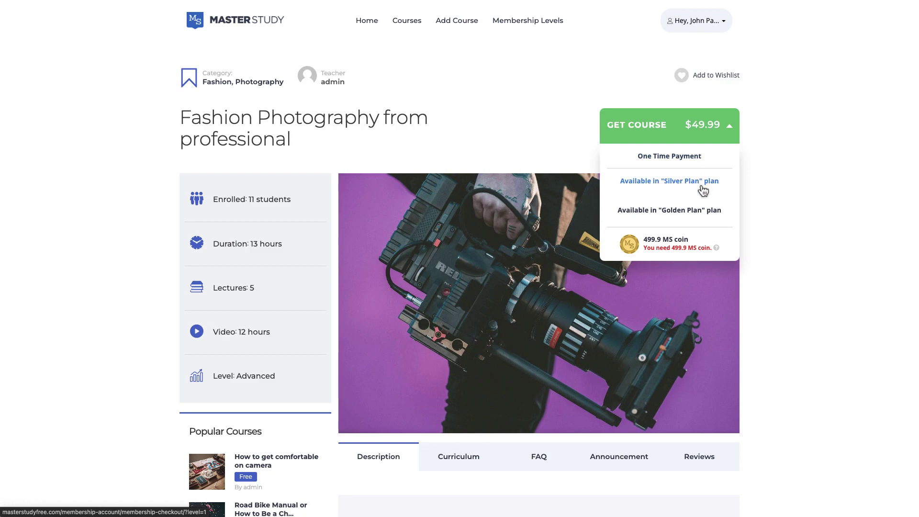
click(702, 190)
Step: Fill in the checkout billing fields with the buyer's name, address, postal code and phone
scroll(700, 190, down, 5)
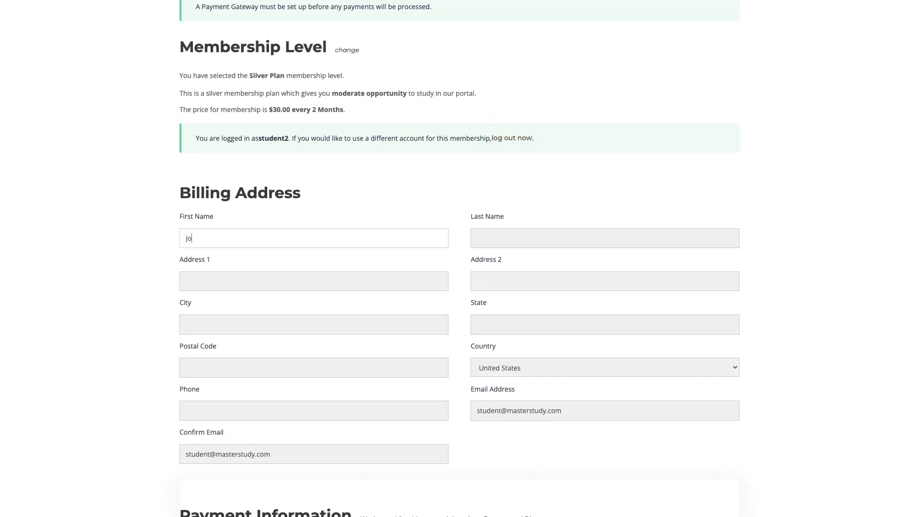
text(hn)
key(Tab)
text(Parker)
key(Tab)
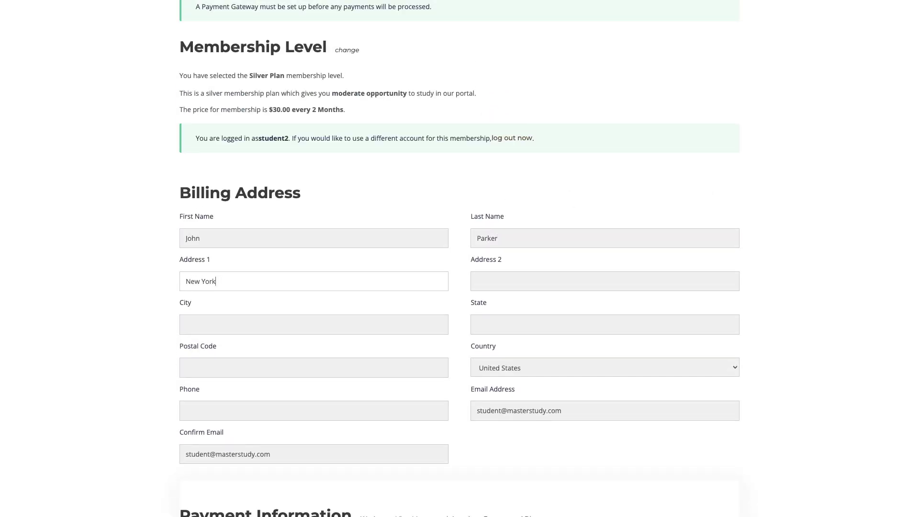
text(NY)
key(Tab)
text(NY)
key(Tab)
text(000009999111)
key(Tab)
text(12345678)
scroll(410, 420, down, 5)
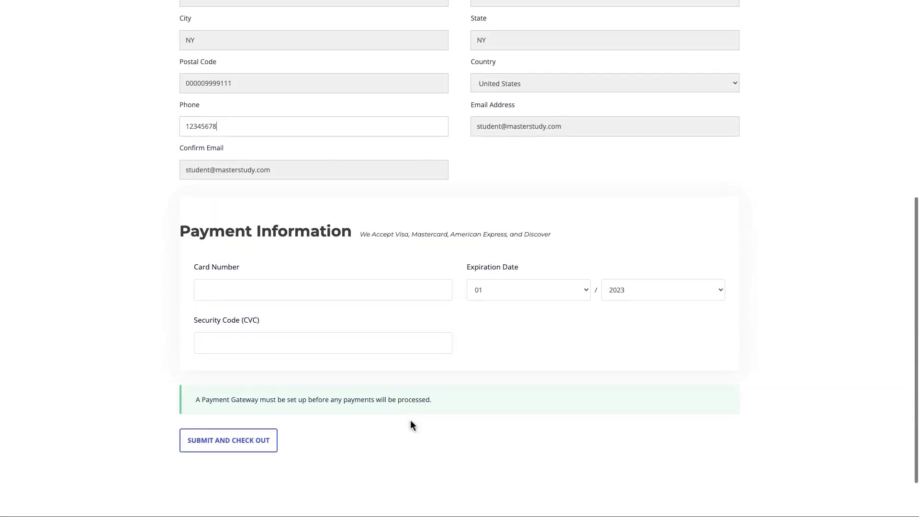
key(Tab)
text(424242424)
Step: Set the card expiry year to 2026, enter the security code, and submit checkout
click(663, 255)
click(663, 287)
click(389, 306)
text(123)
click(268, 405)
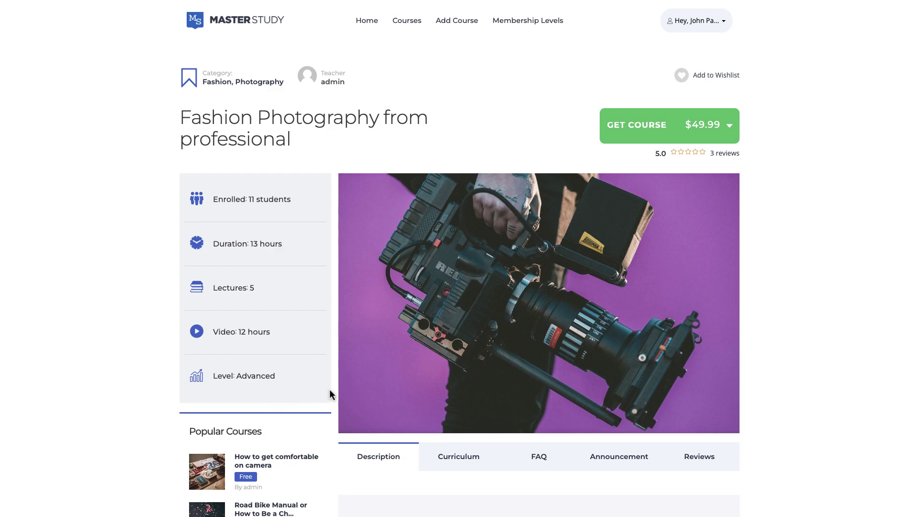
Step: Enroll in Fashion Photography from professional using the Silver Plan membership
click(728, 136)
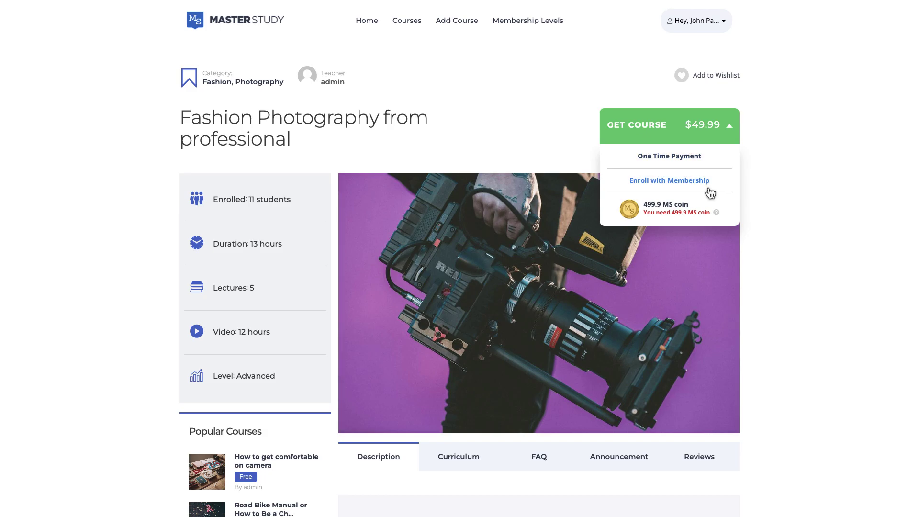
click(684, 182)
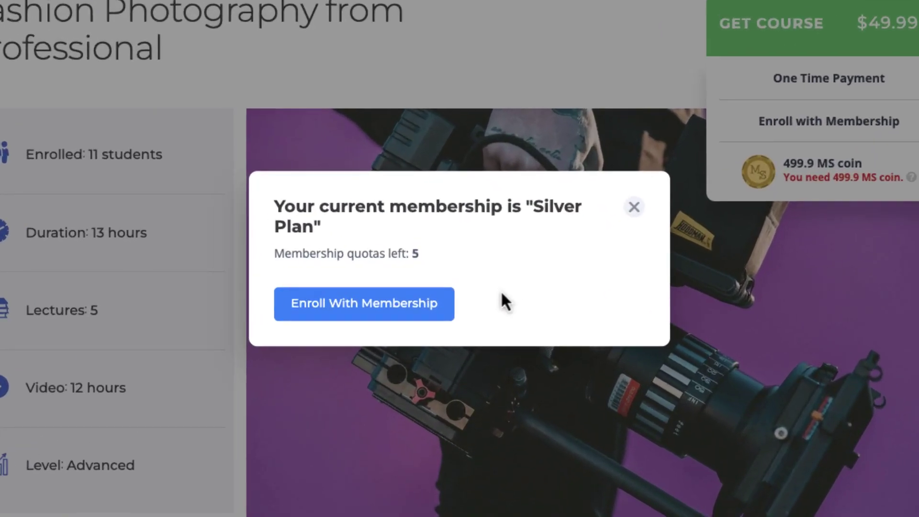
click(435, 319)
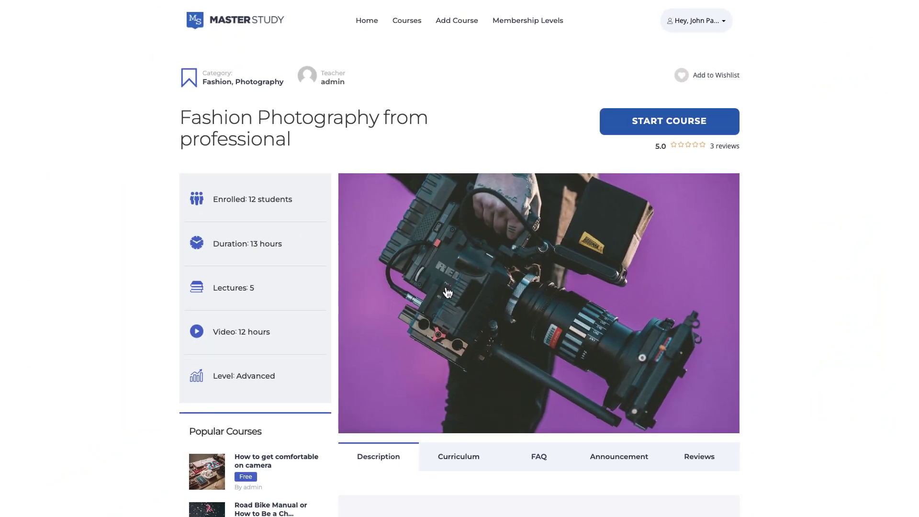
click(720, 29)
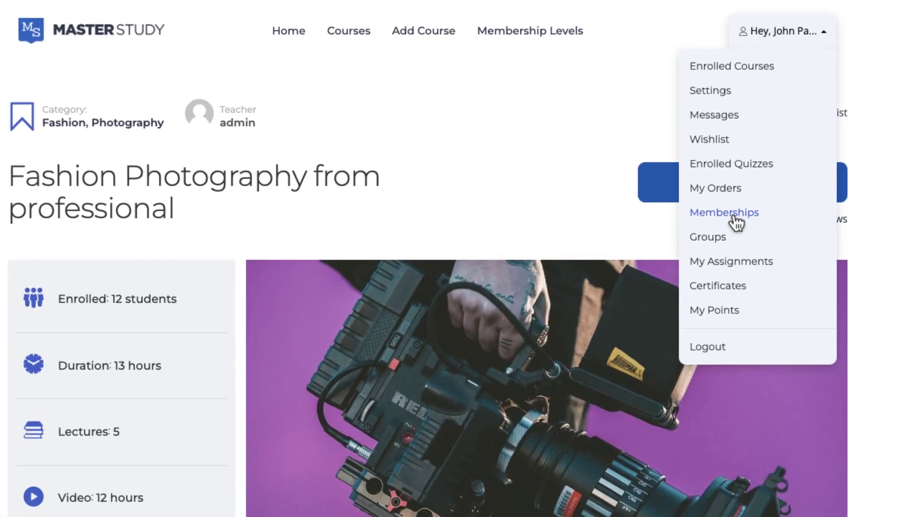
Step: Open Memberships, view the December 28, 2023 invoice, and return to the membership account
click(742, 238)
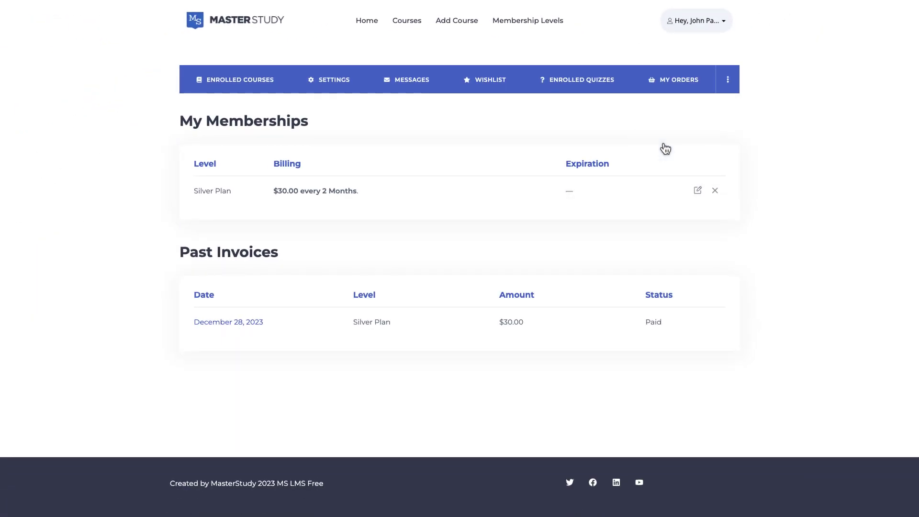
click(244, 325)
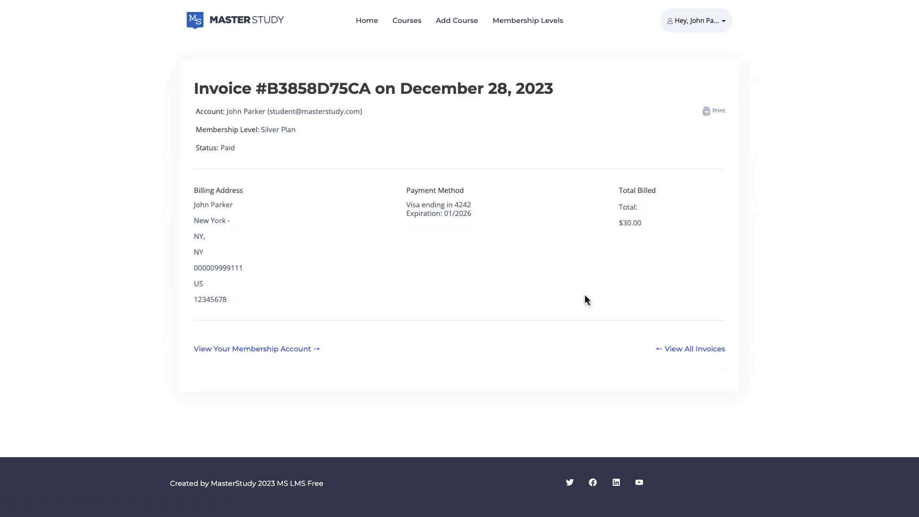
click(310, 352)
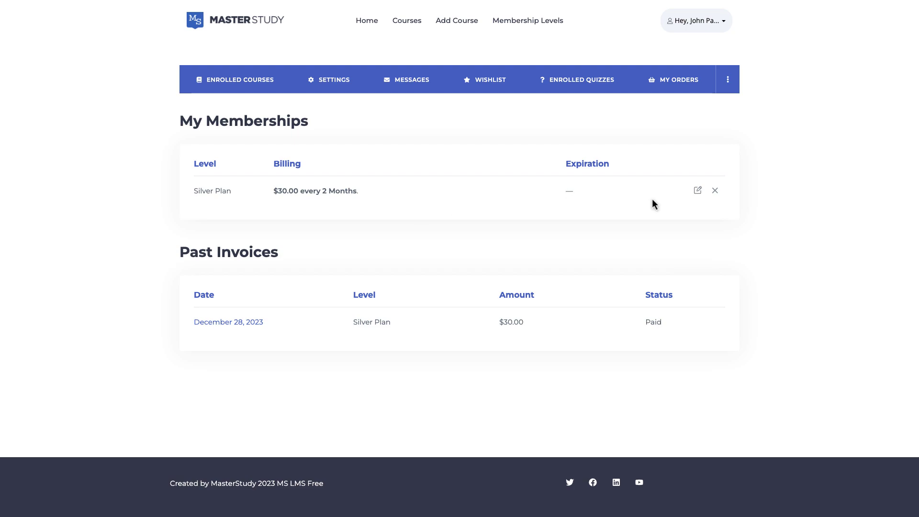
click(699, 191)
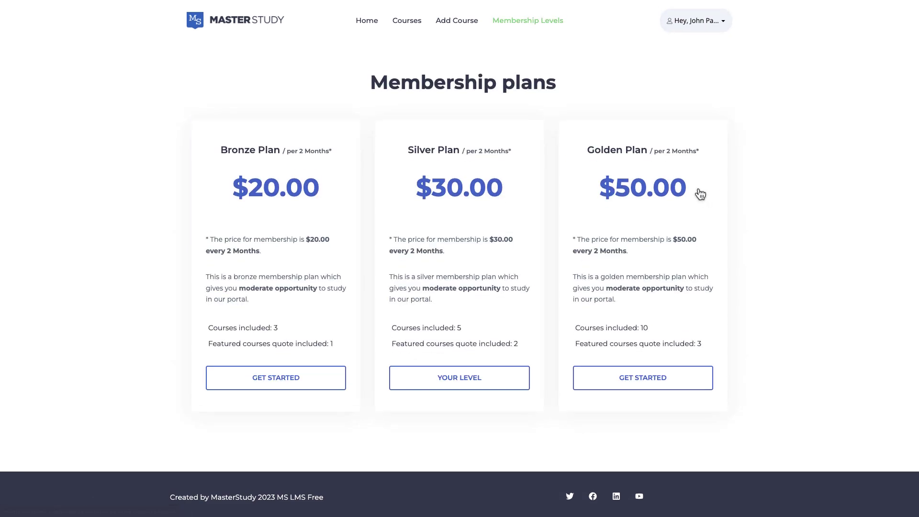